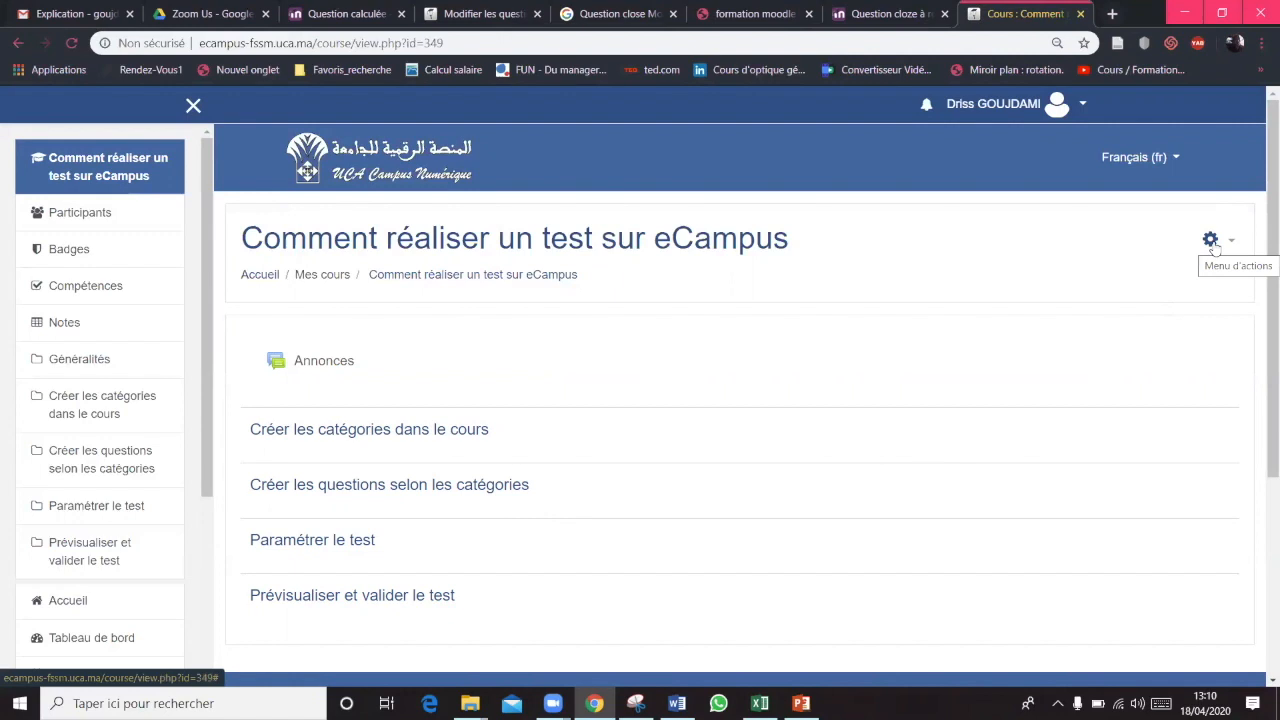
# Open the category management page of the course's question bank
pyautogui.click(1212, 245)
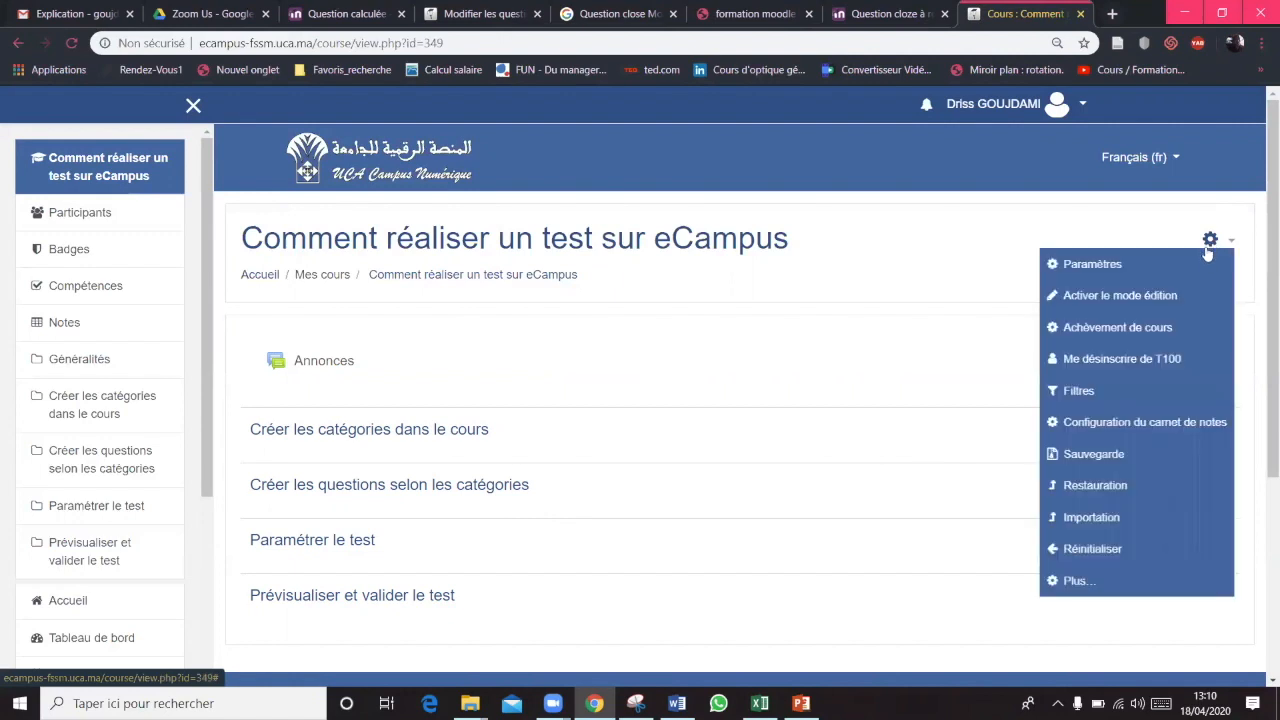
pyautogui.click(1075, 582)
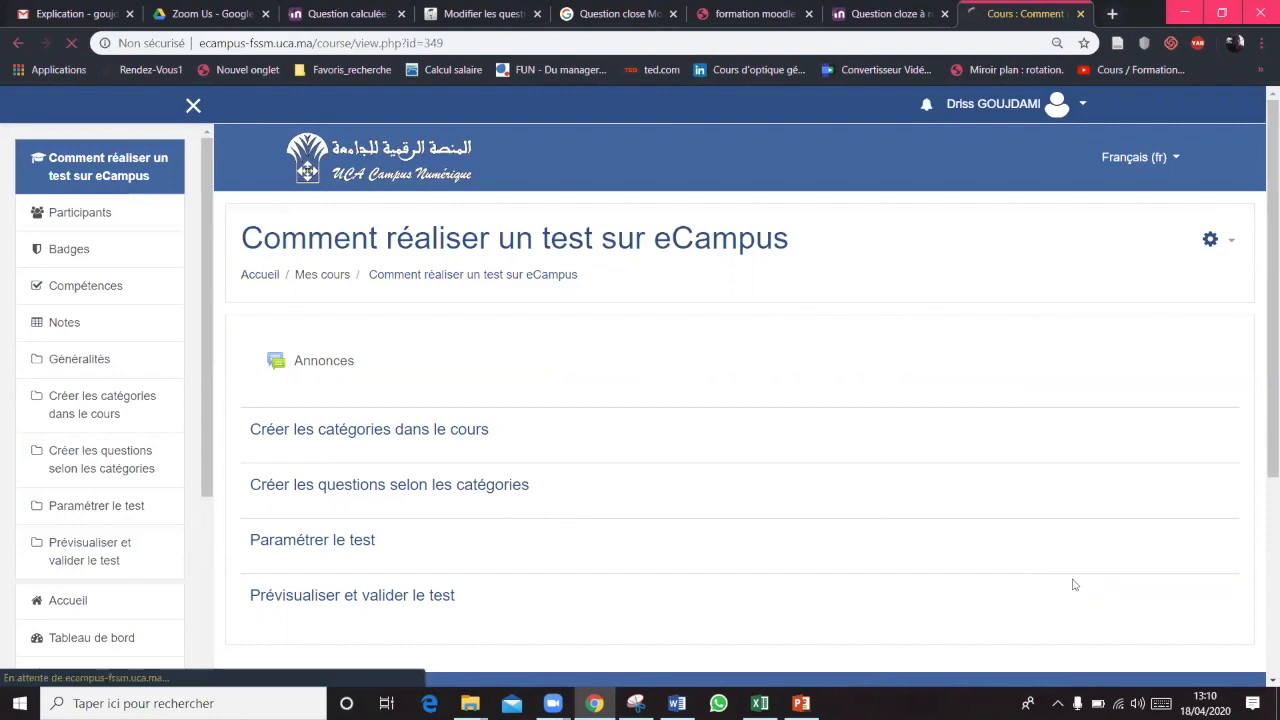
pyautogui.scroll(-4, 707, 517)
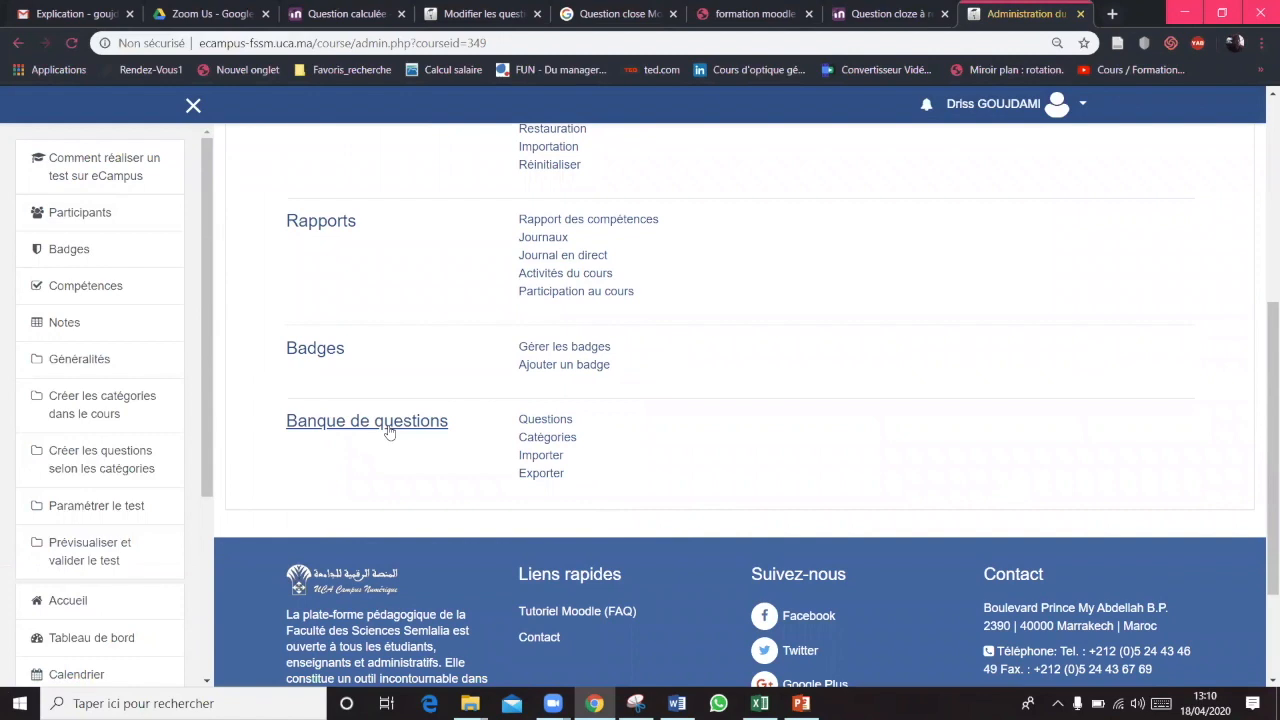
pyautogui.click(390, 426)
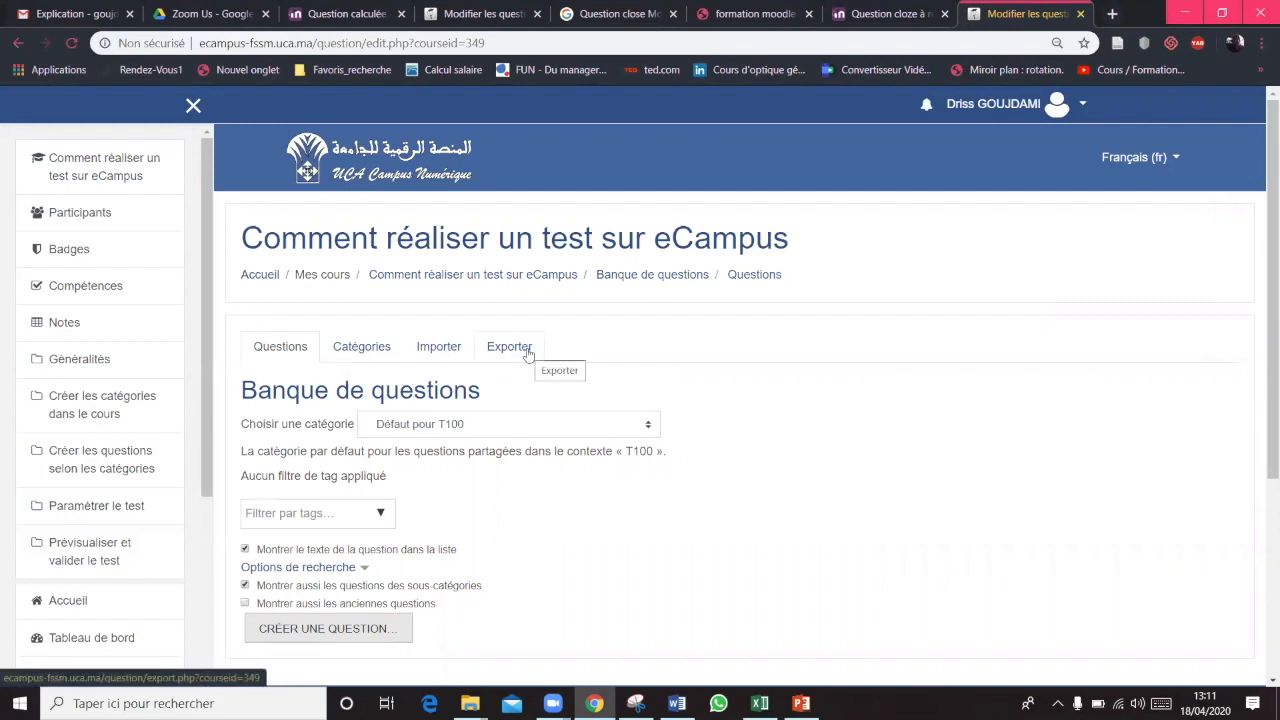
pyautogui.click(375, 356)
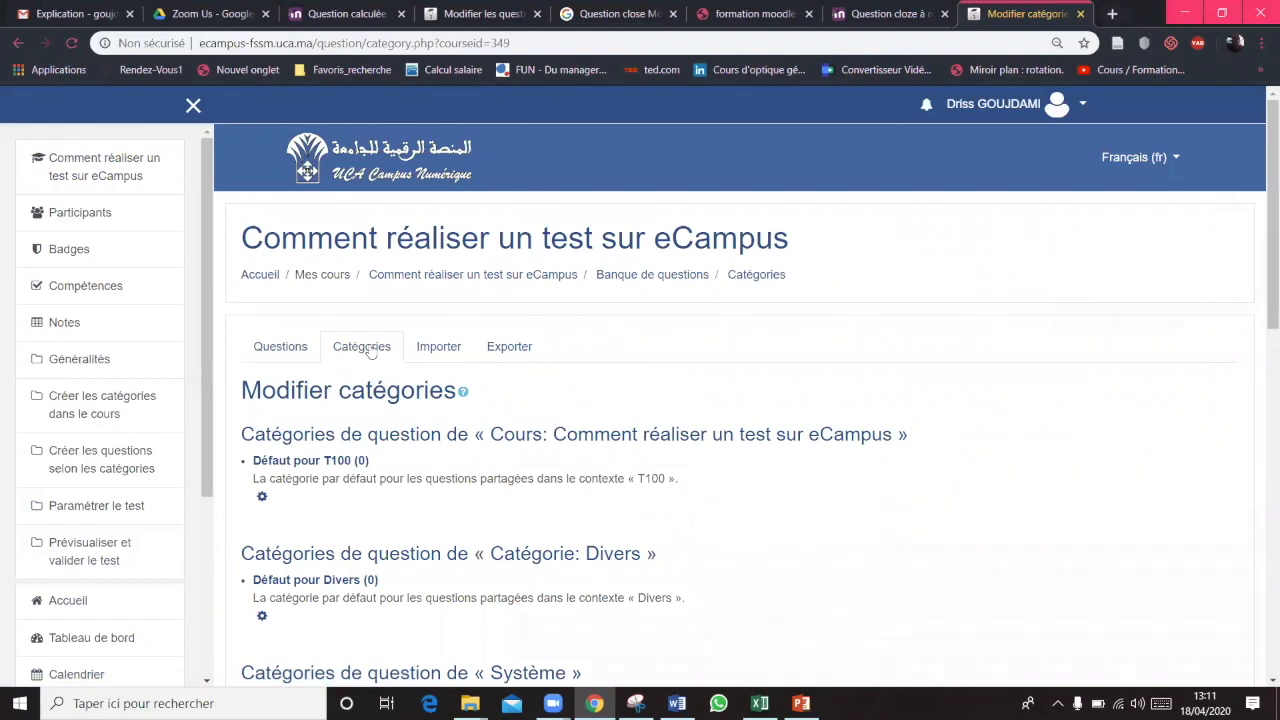
# Rename the course's default question category "Défaut pour T100" as "Comment réaliser un test de connaissances" and save it
pyautogui.scroll(-2, 906, 555)
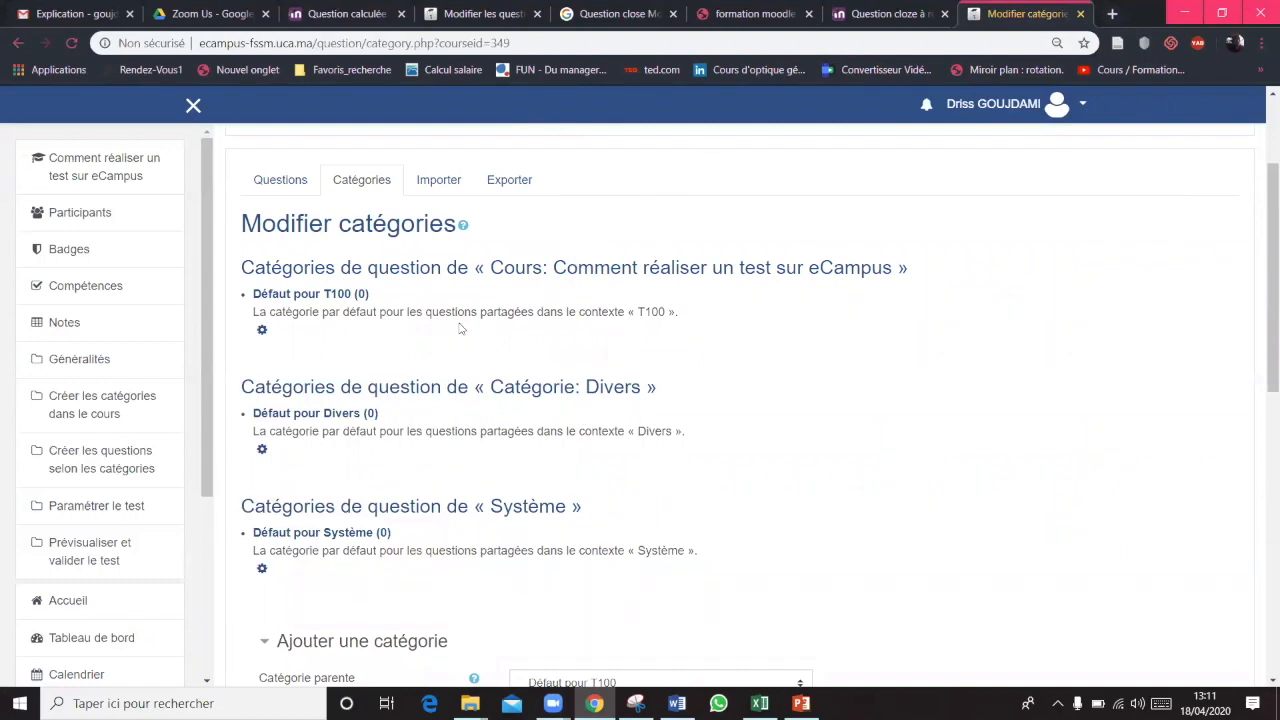
pyautogui.click(262, 333)
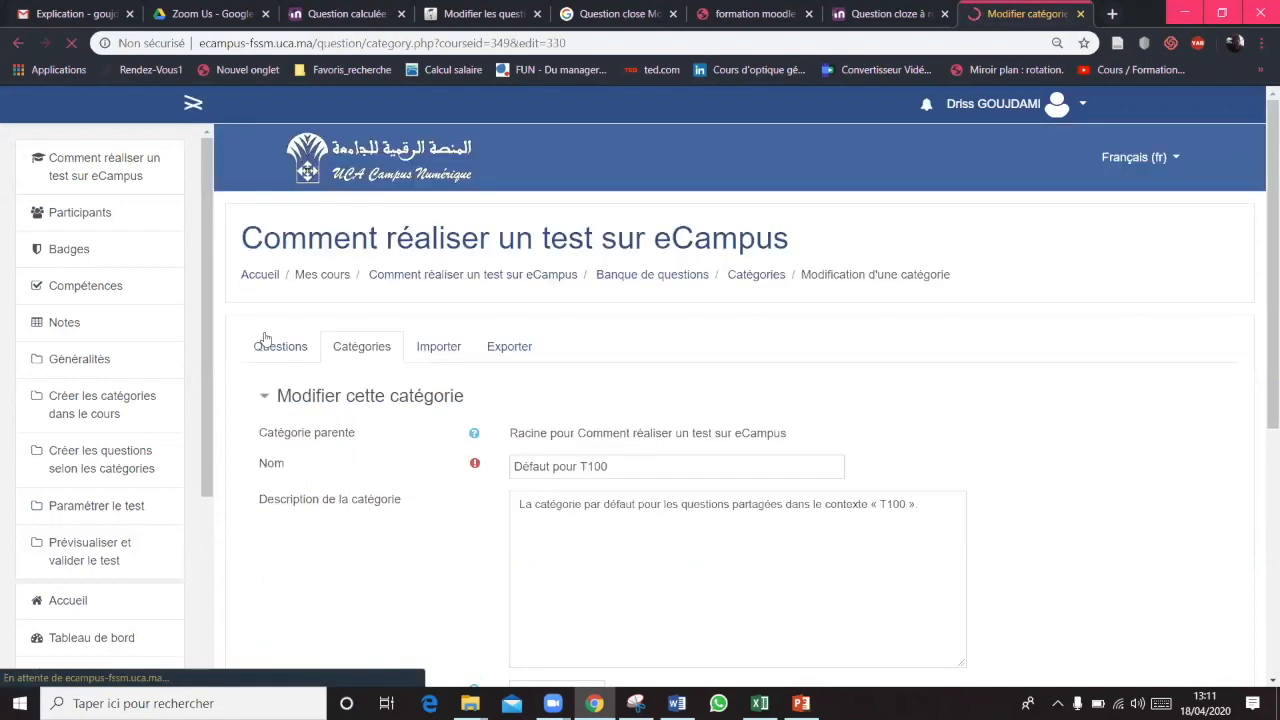
pyautogui.moveTo(641, 469); pyautogui.dragTo(509, 476)
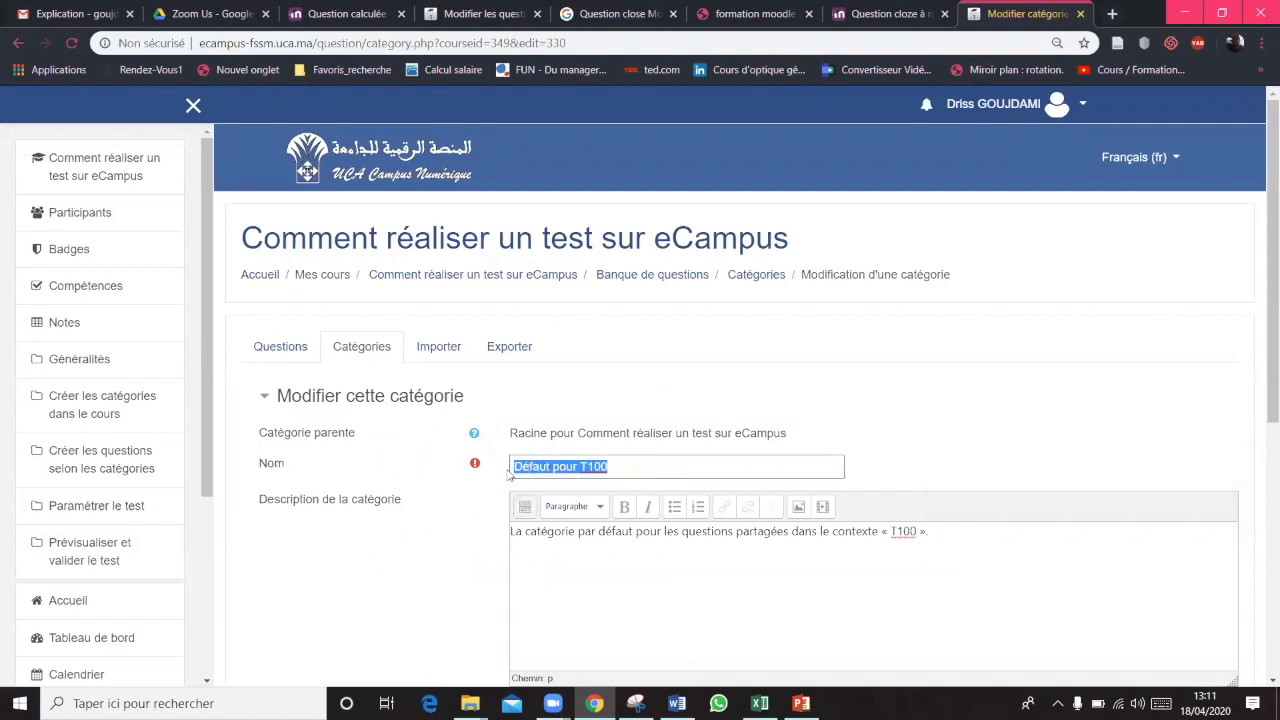
pyautogui.write('Comment réali')
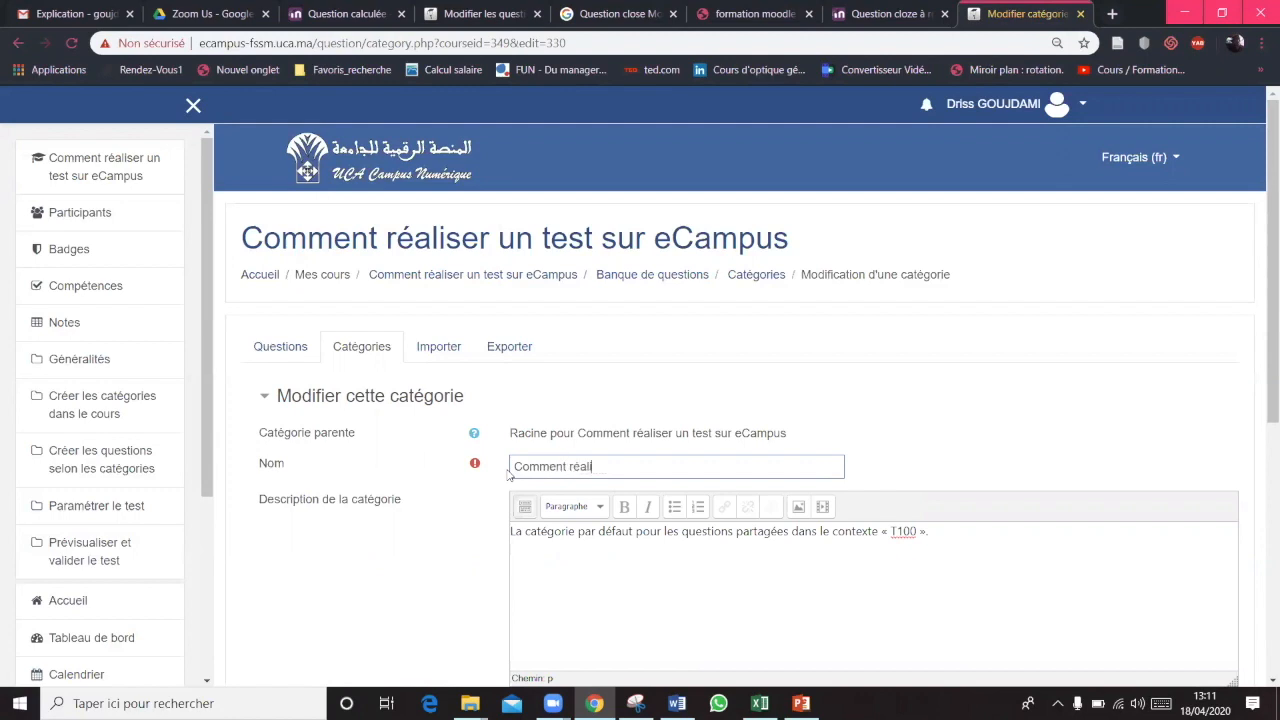
pyautogui.write('ser un test de connaissances')
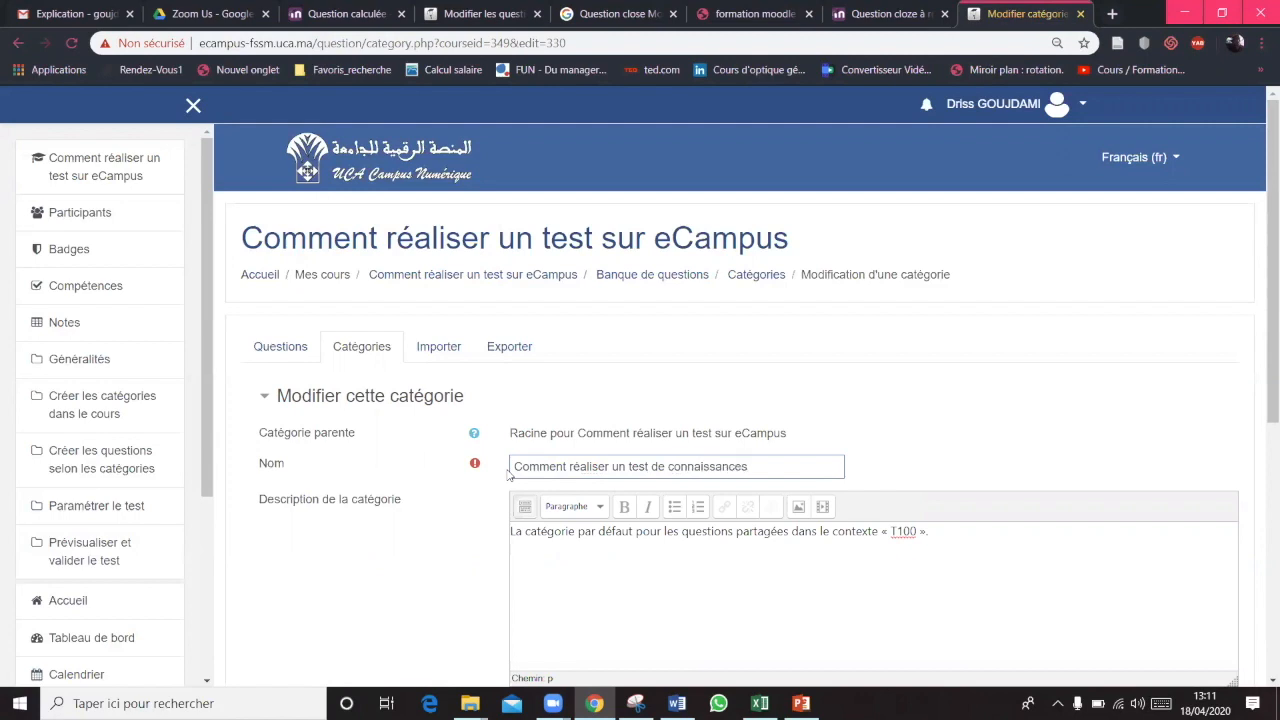
pyautogui.scroll(-3, 418, 573)
pyautogui.click(567, 590)
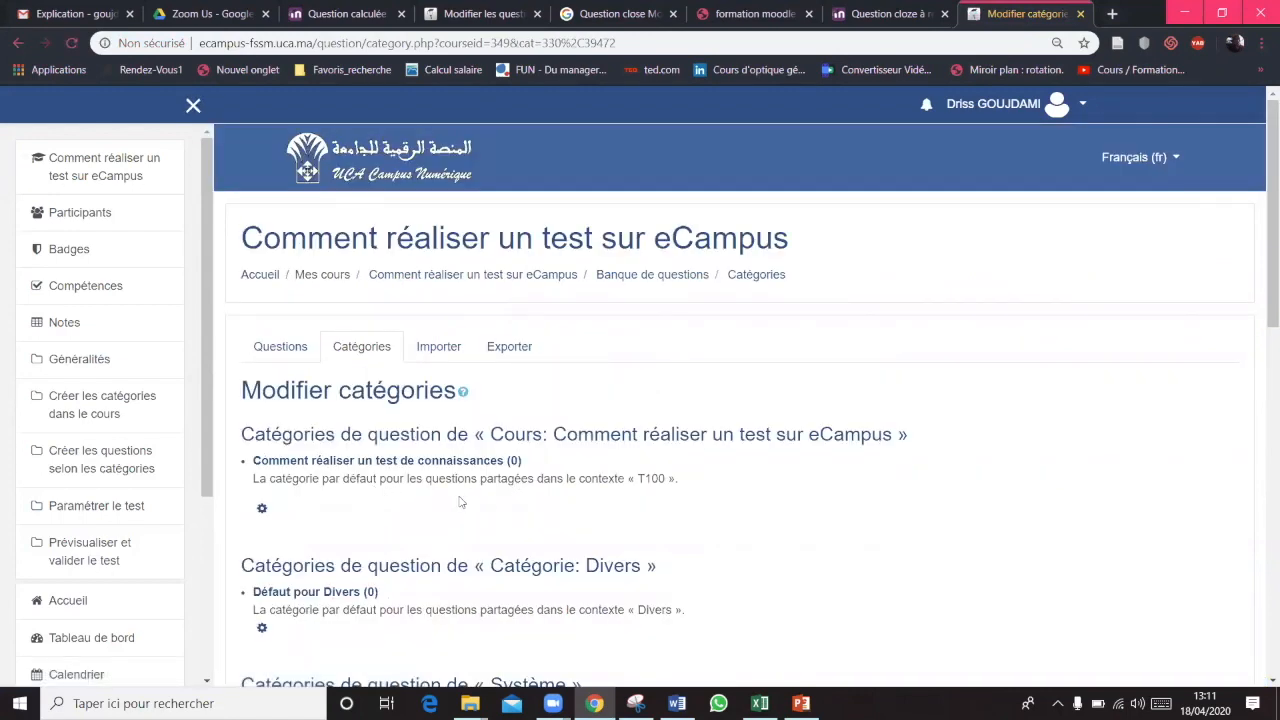
# Add a category named "Chapitre 1" with the description "Chapitre 1" under "Comment réaliser un test de connaissances"
pyautogui.scroll(-4, 461, 502)
pyautogui.click(534, 481)
pyautogui.write('Cha')
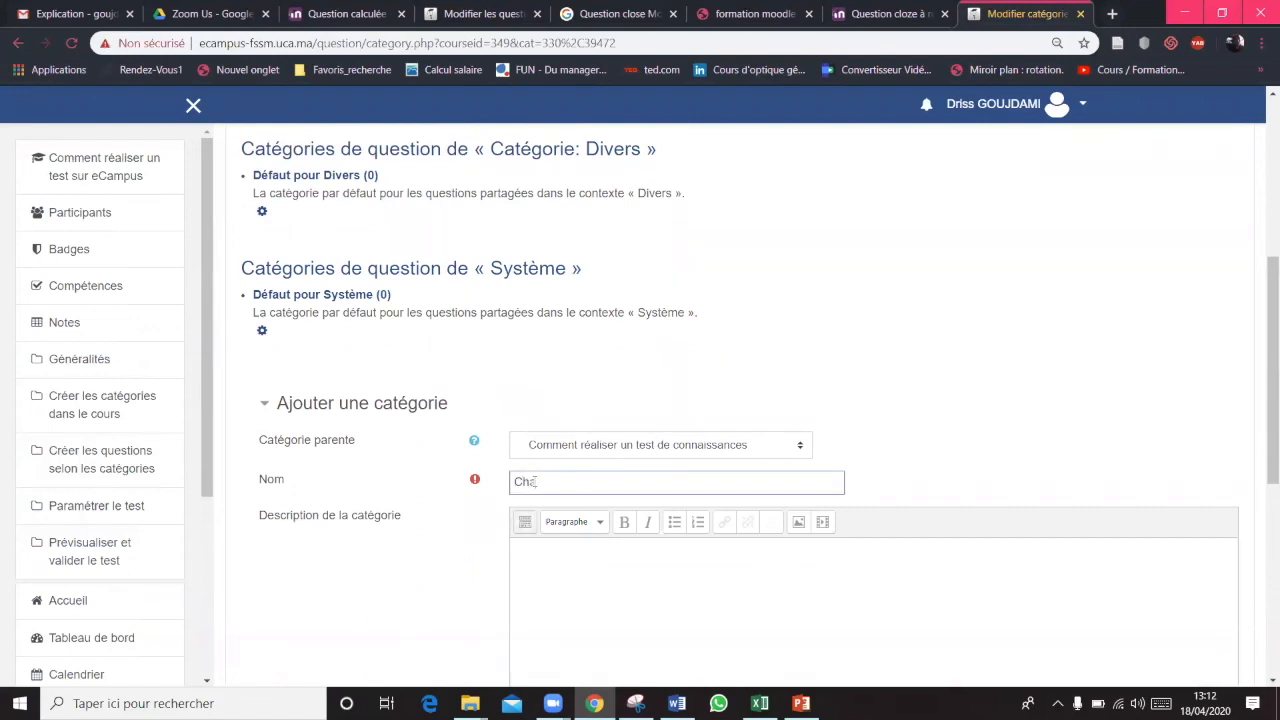
pyautogui.write('ptre')
pyautogui.rightClick(539, 482)
pyautogui.click(583, 265)
pyautogui.moveTo(568, 482); pyautogui.dragTo(493, 487)
pyautogui.hotkey('ctrl', 'c')
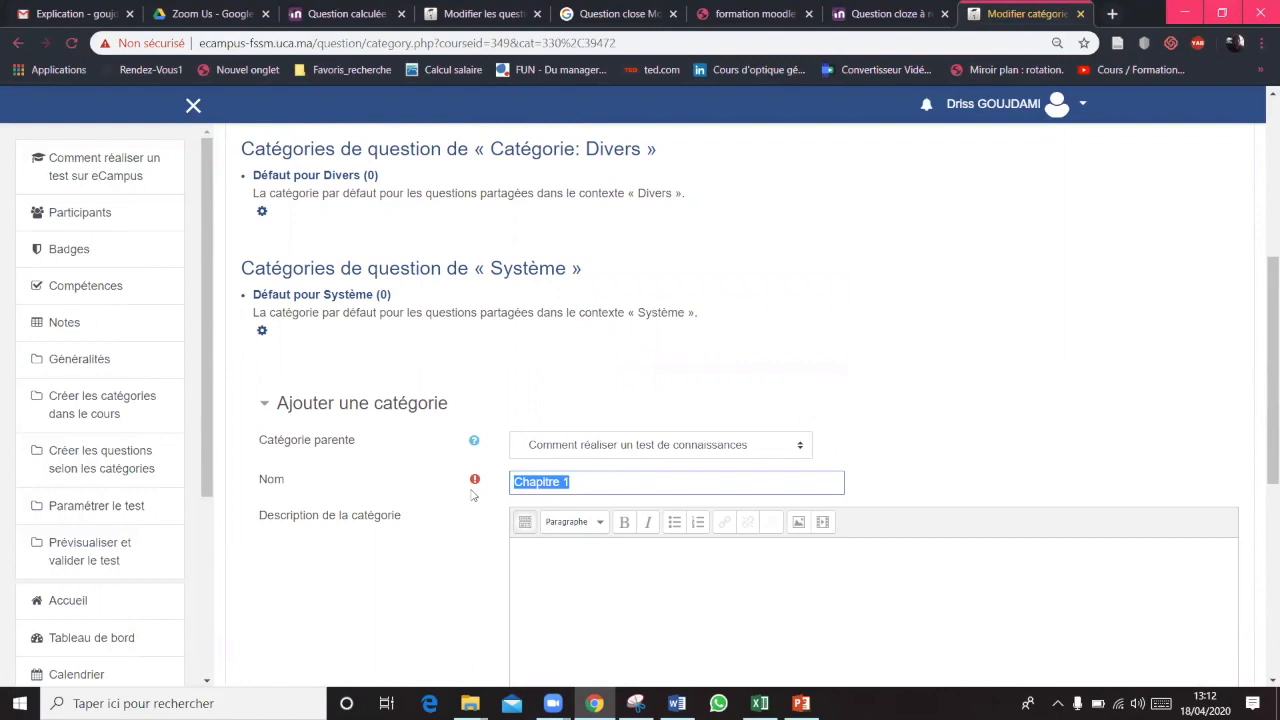
pyautogui.click(566, 565)
pyautogui.hotkey('ctrl', 'v')
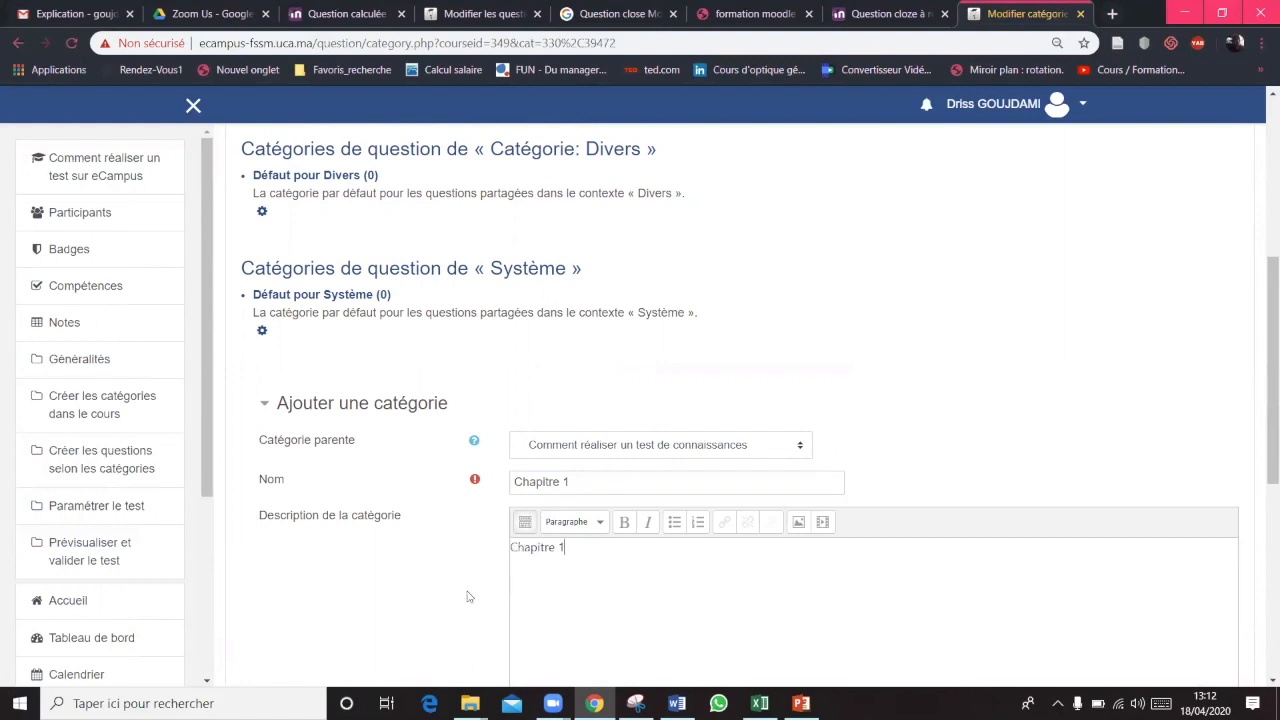
pyautogui.scroll(-3, 468, 597)
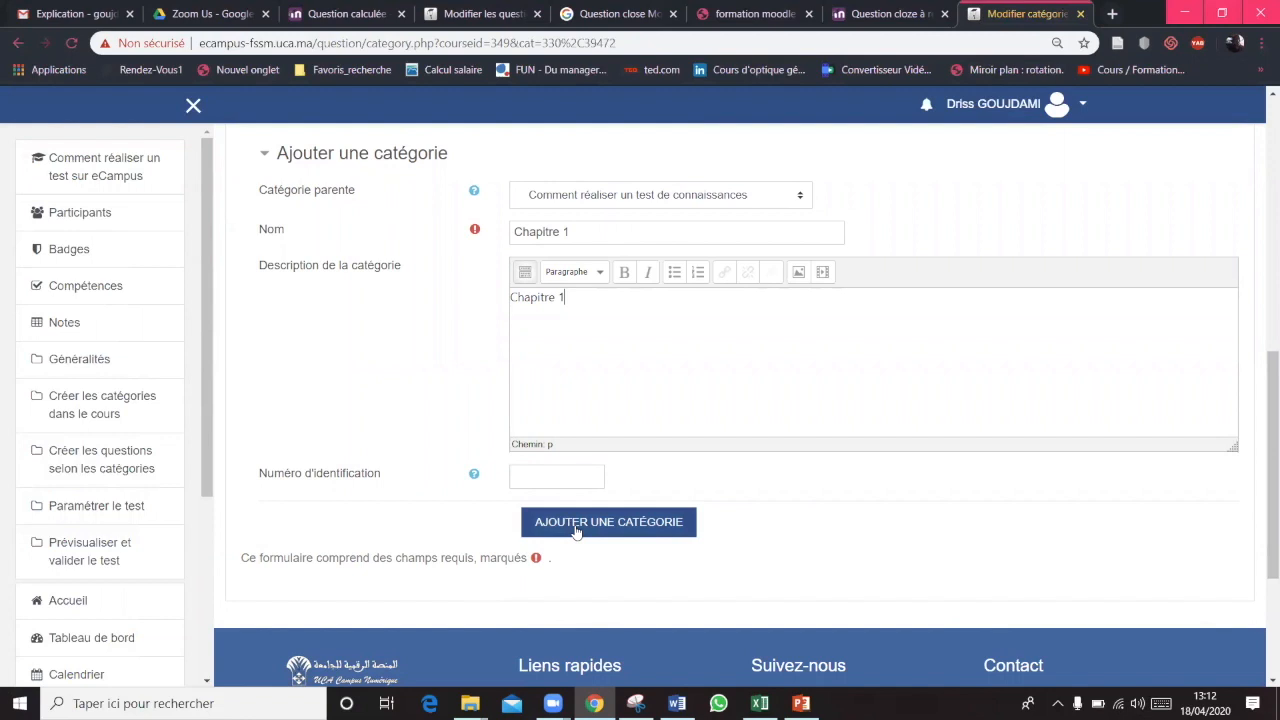
pyautogui.click(577, 532)
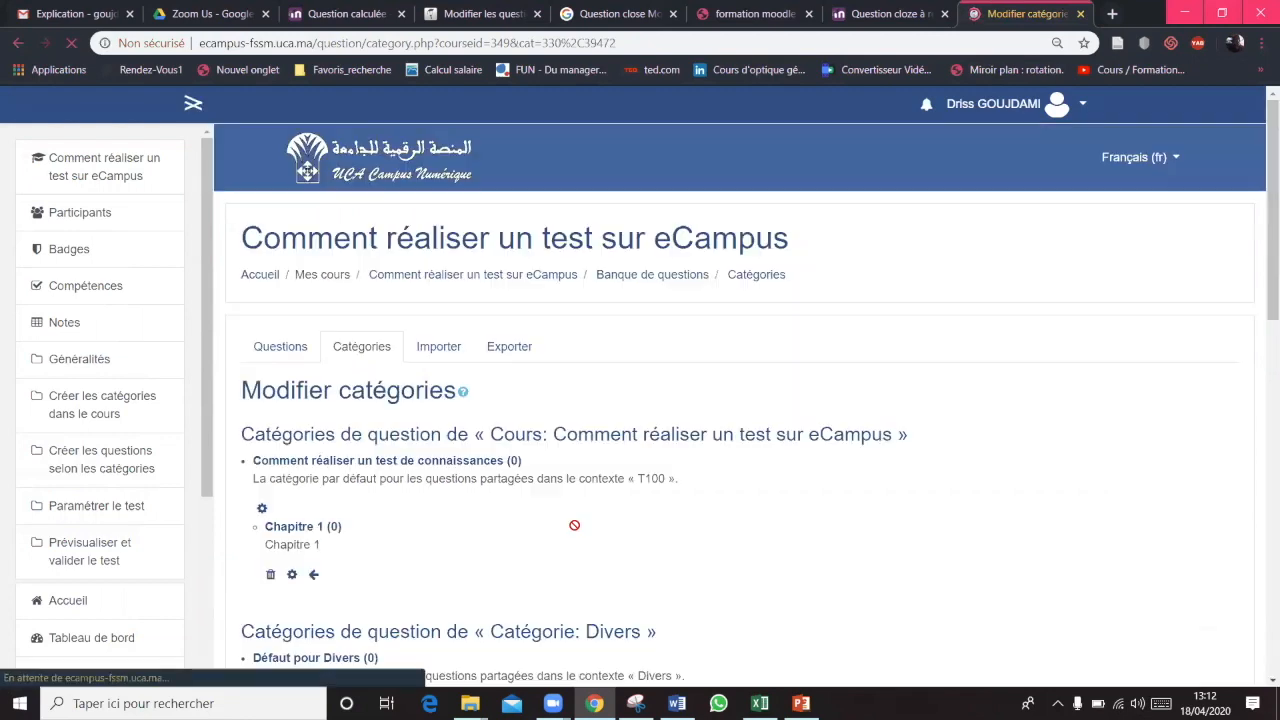
# Add a category named "Chapitre 2" without a description under "Comment réaliser un test de connaissances"
pyautogui.scroll(-3, 674, 565)
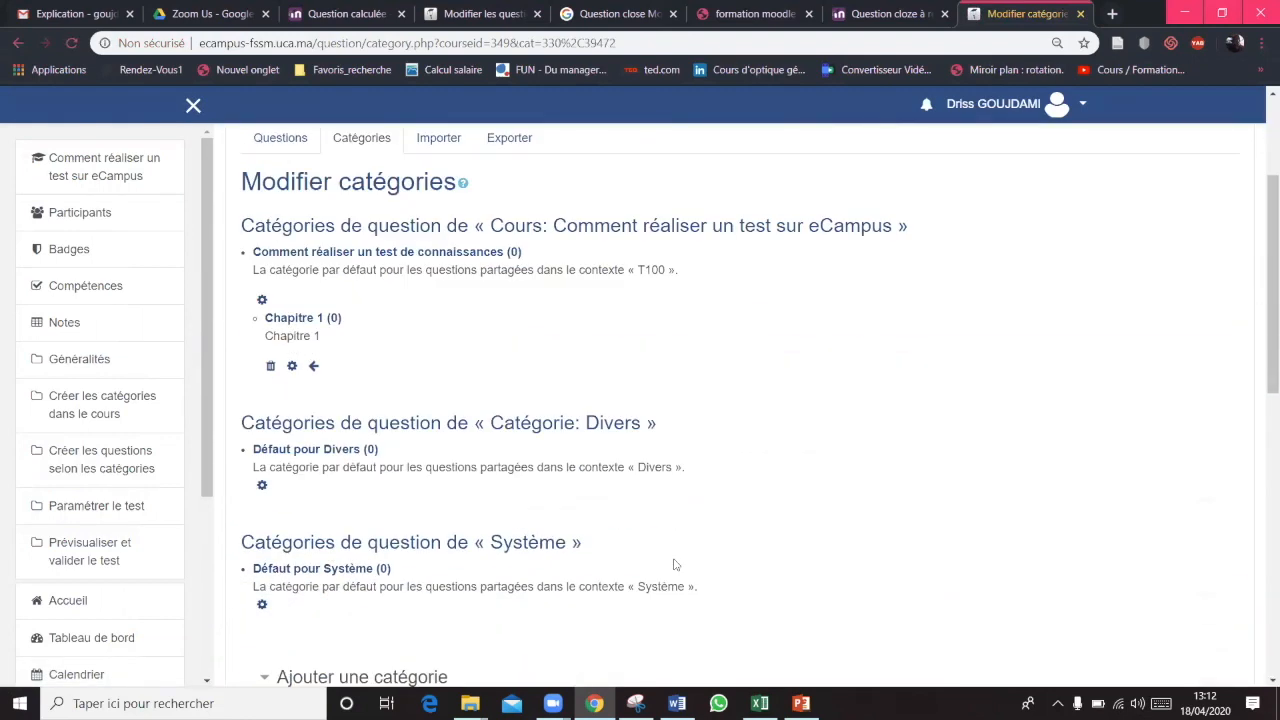
pyautogui.scroll(-2, 674, 565)
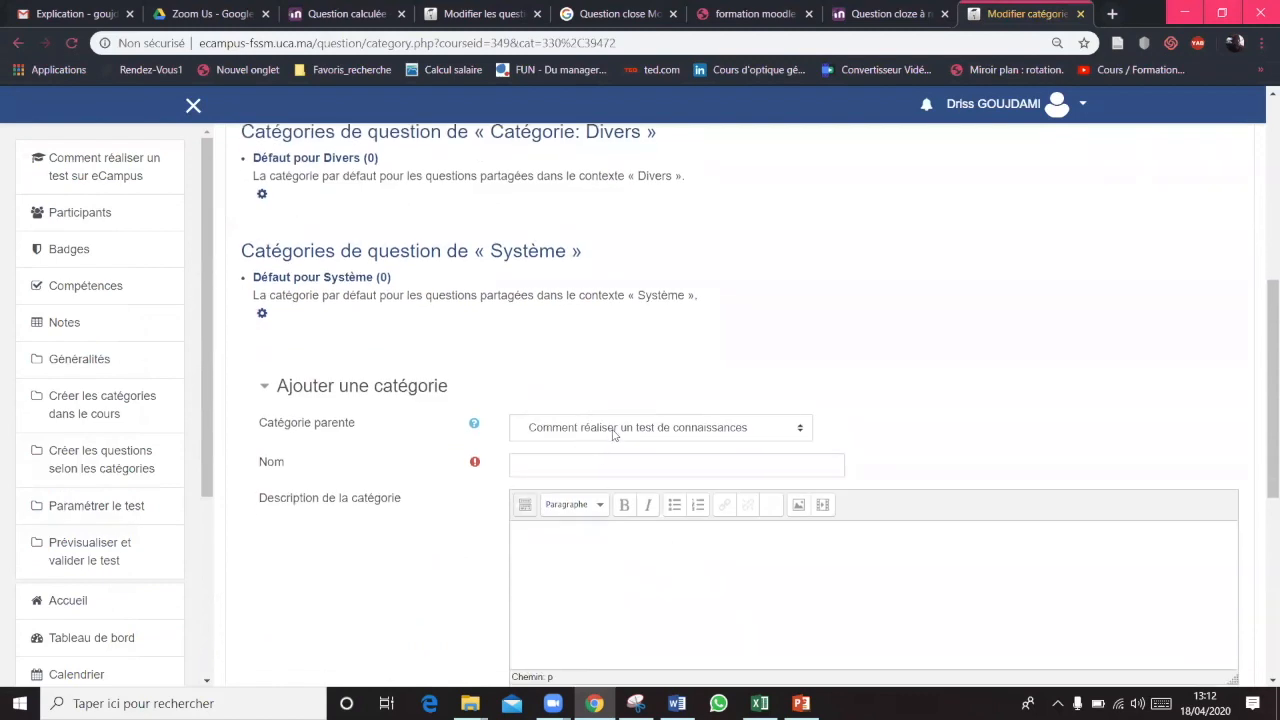
pyautogui.click(546, 462)
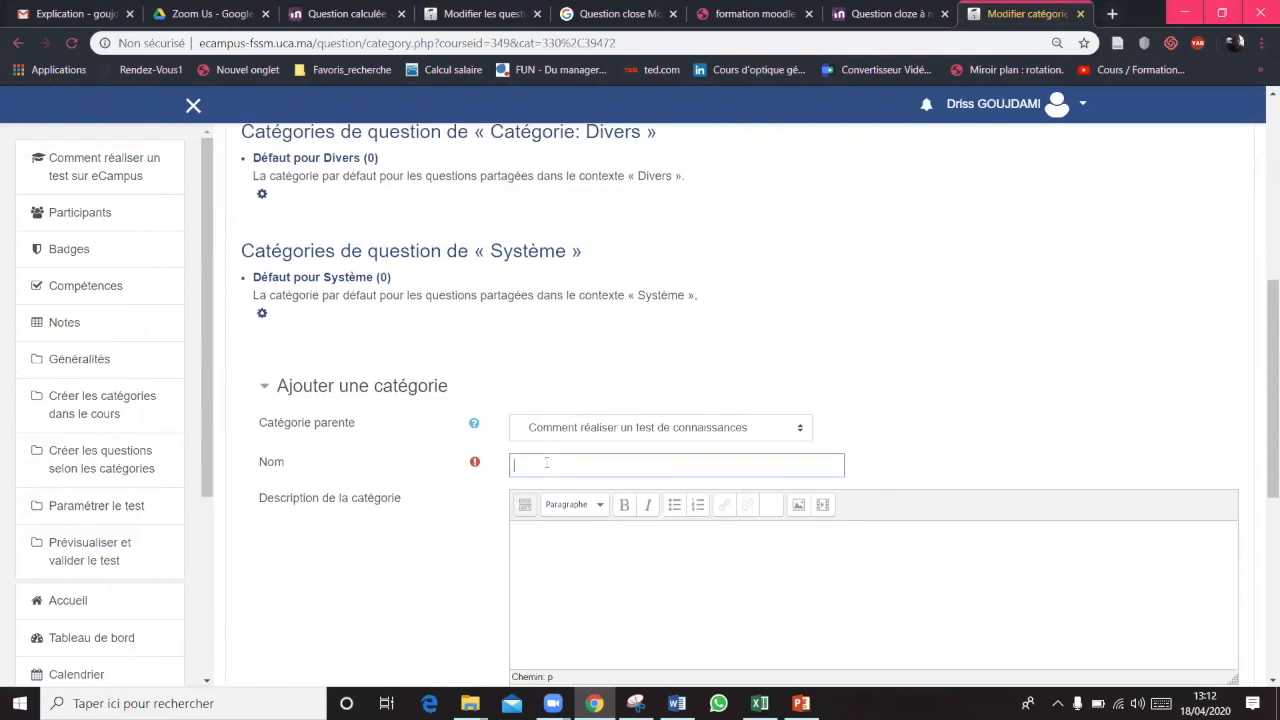
pyautogui.write('Chapitre 1')
pyautogui.scroll(-3, 600, 628)
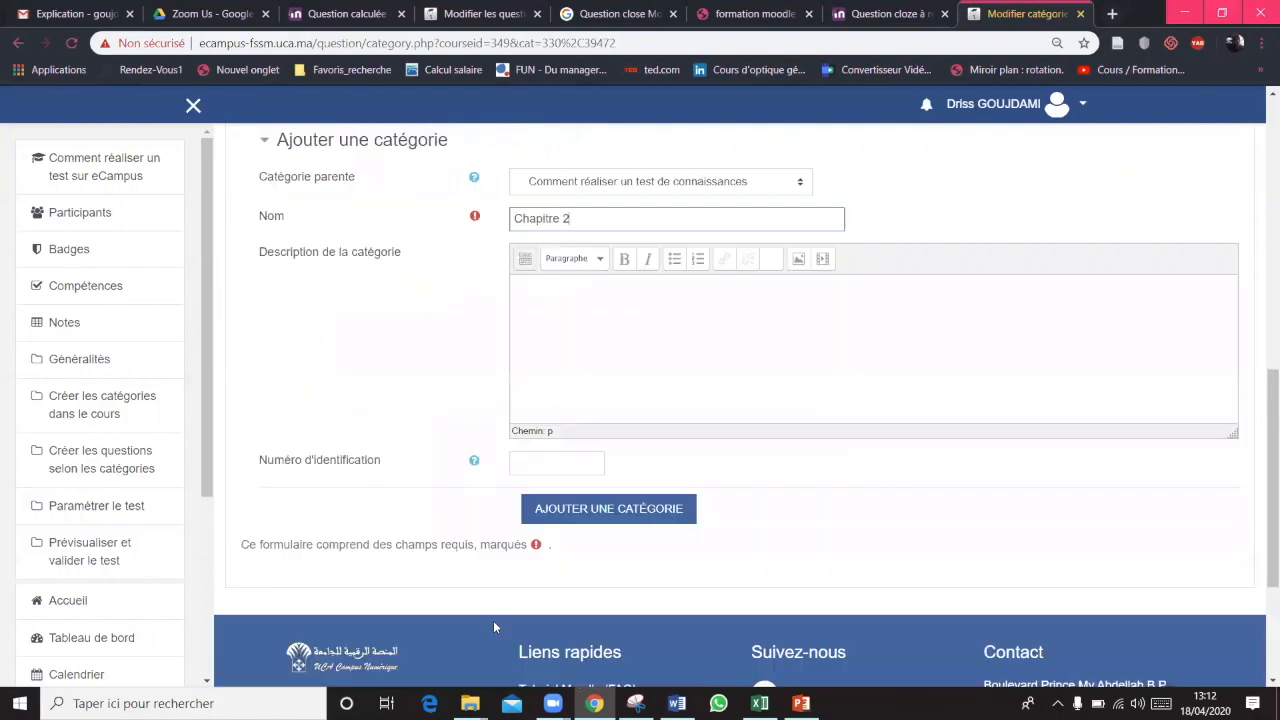
pyautogui.click(633, 495)
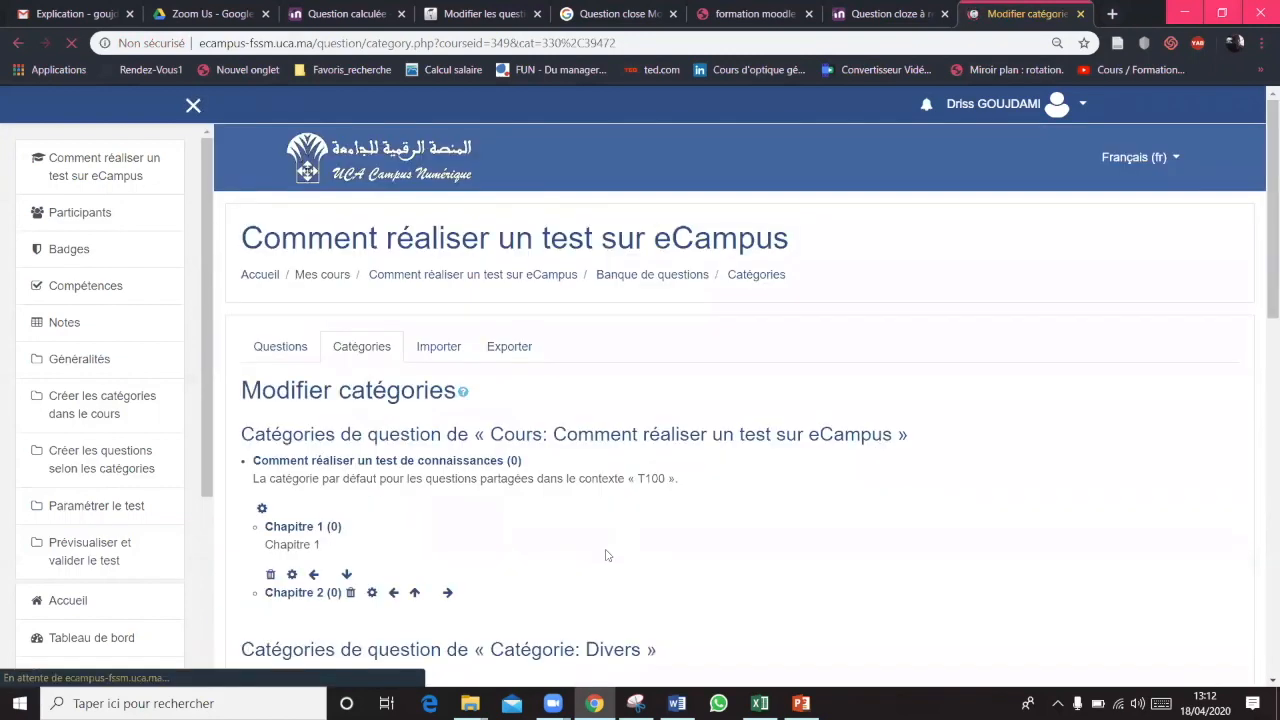
# Add a category named "Chapitre 3" without a description under "Comment réaliser un test de connaissances"
pyautogui.scroll(-5, 600, 557)
pyautogui.click(588, 564)
pyautogui.hotkey('ctrl', 'v')
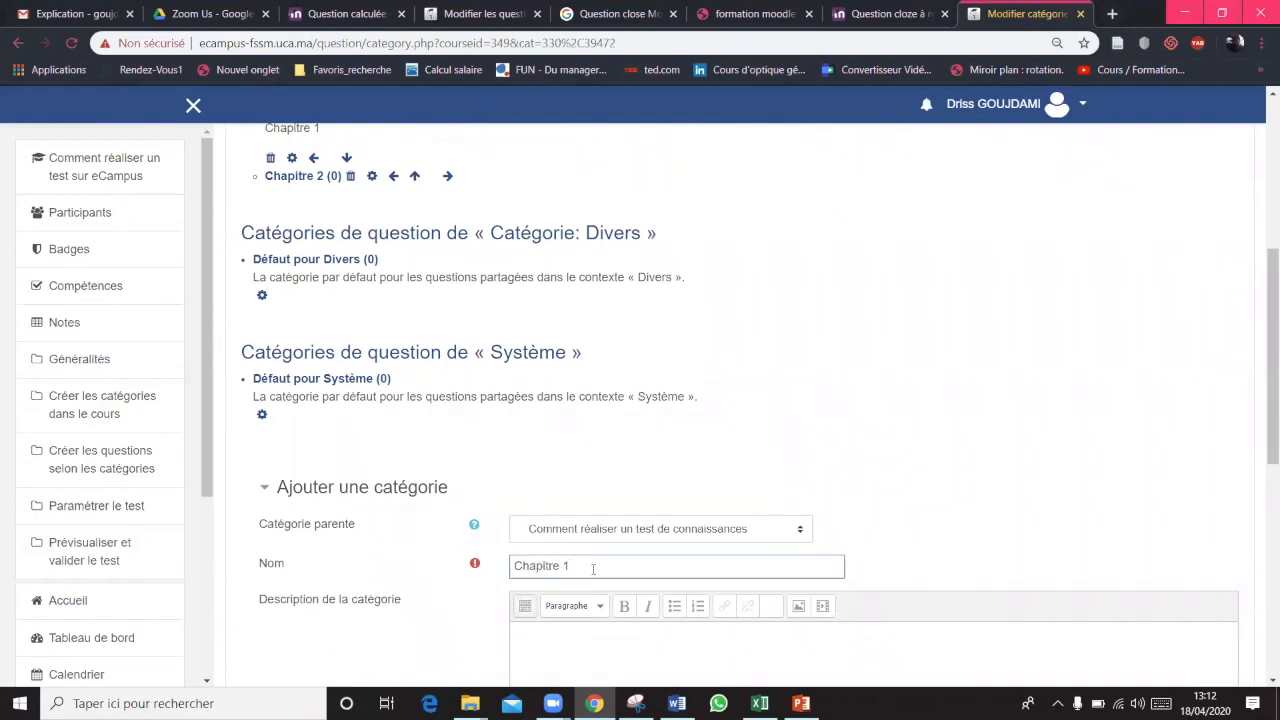
pyautogui.write('3')
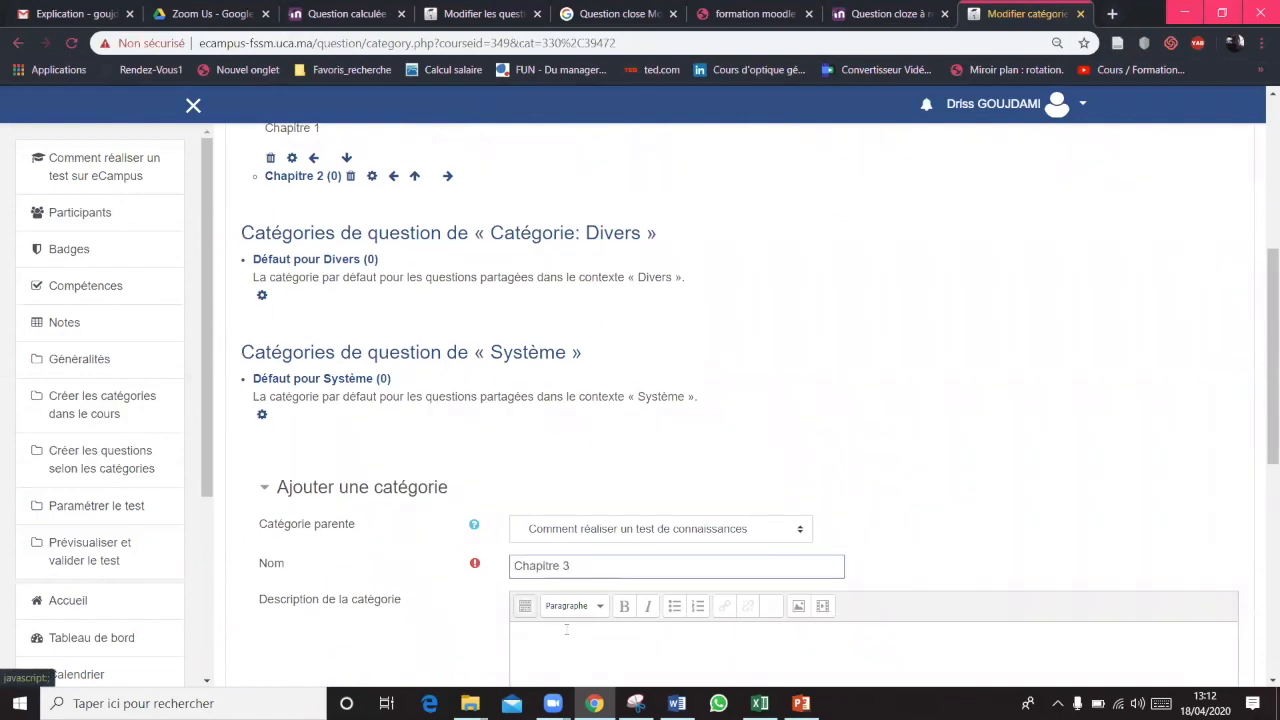
pyautogui.scroll(-3, 595, 570)
pyautogui.click(590, 523)
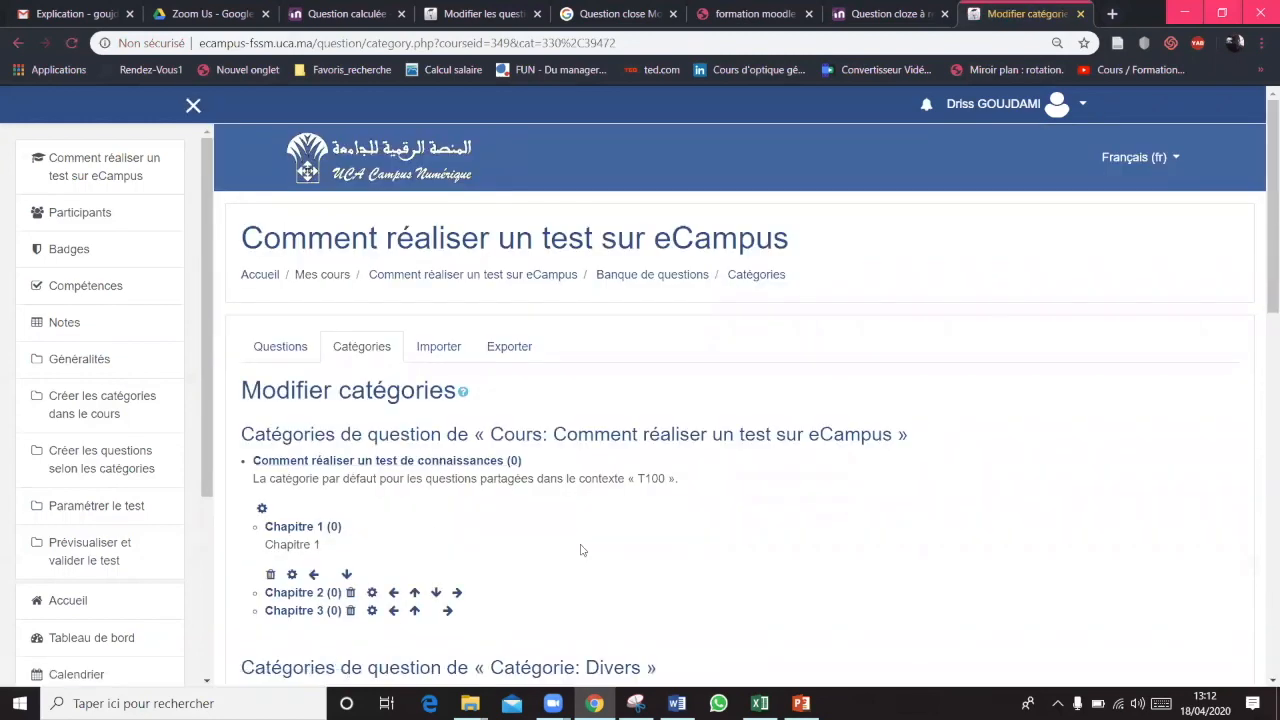
# Clear the description of the "Chapitre 1" category and save the change
pyautogui.scroll(-1, 581, 550)
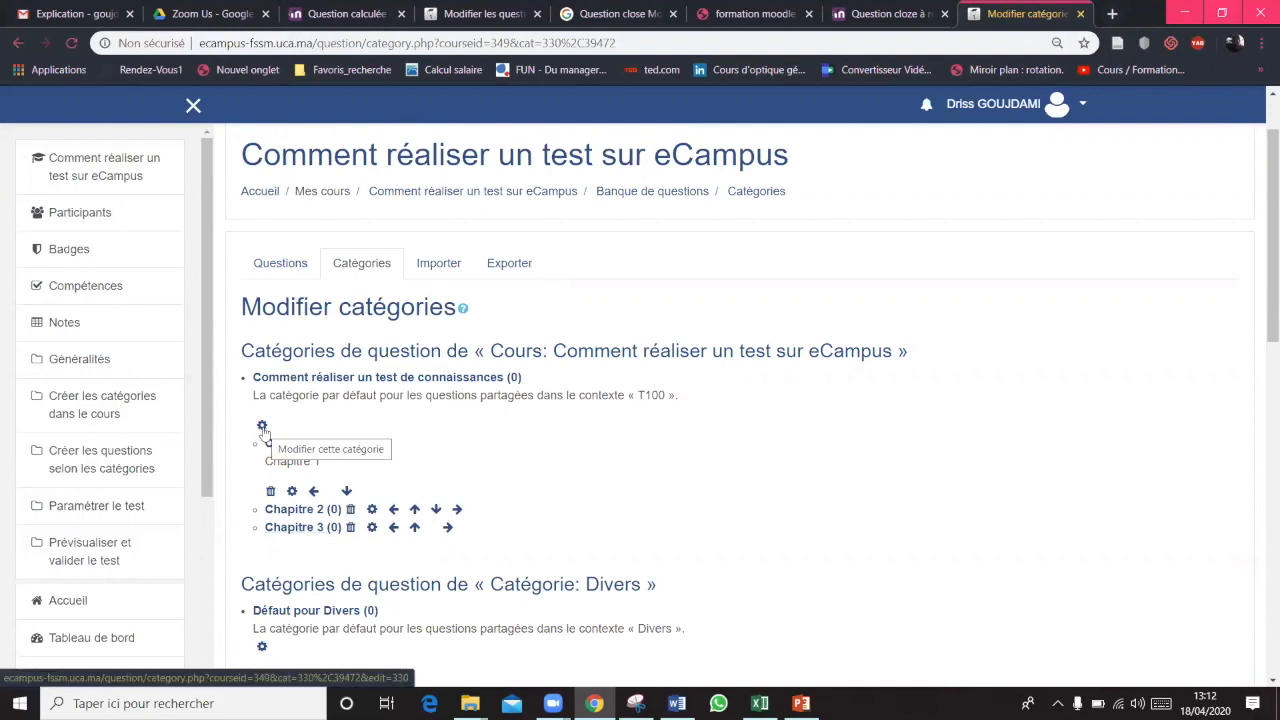
pyautogui.click(292, 491)
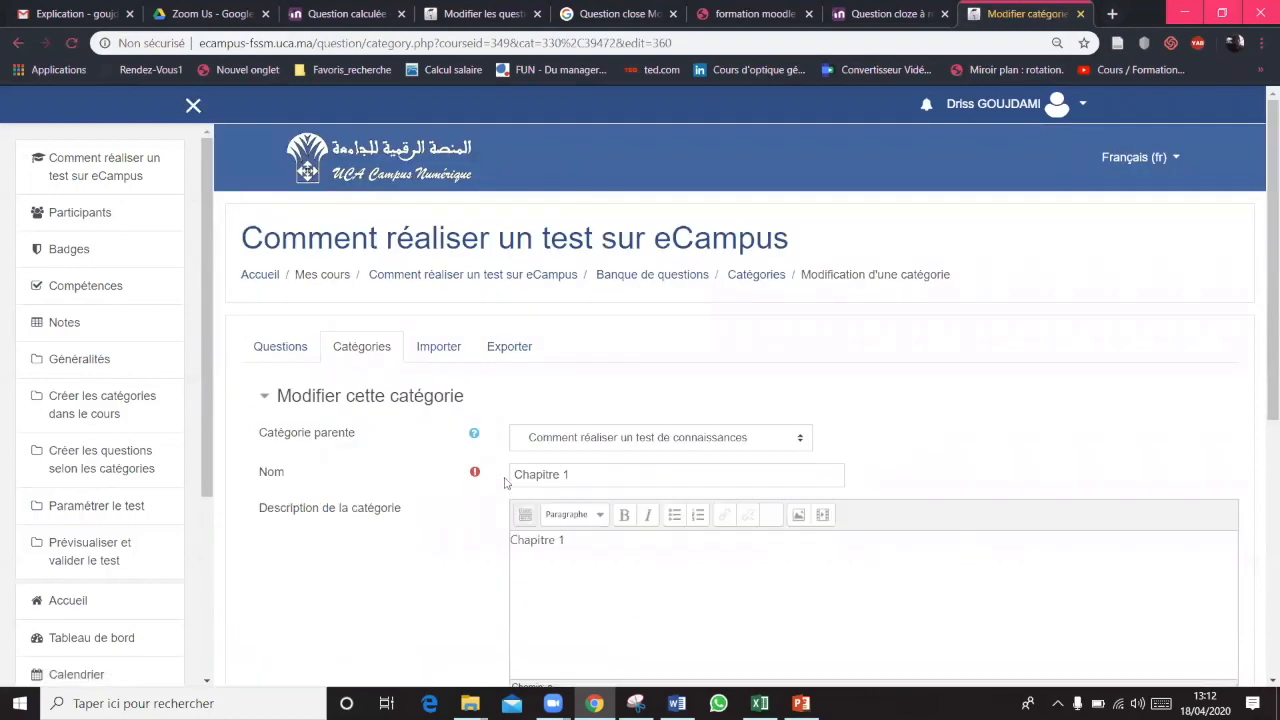
pyautogui.hotkey('ctrl', 'a')
pyautogui.press('BackSpace')
pyautogui.scroll(-1, 450, 555)
pyautogui.scroll(-3, 450, 555)
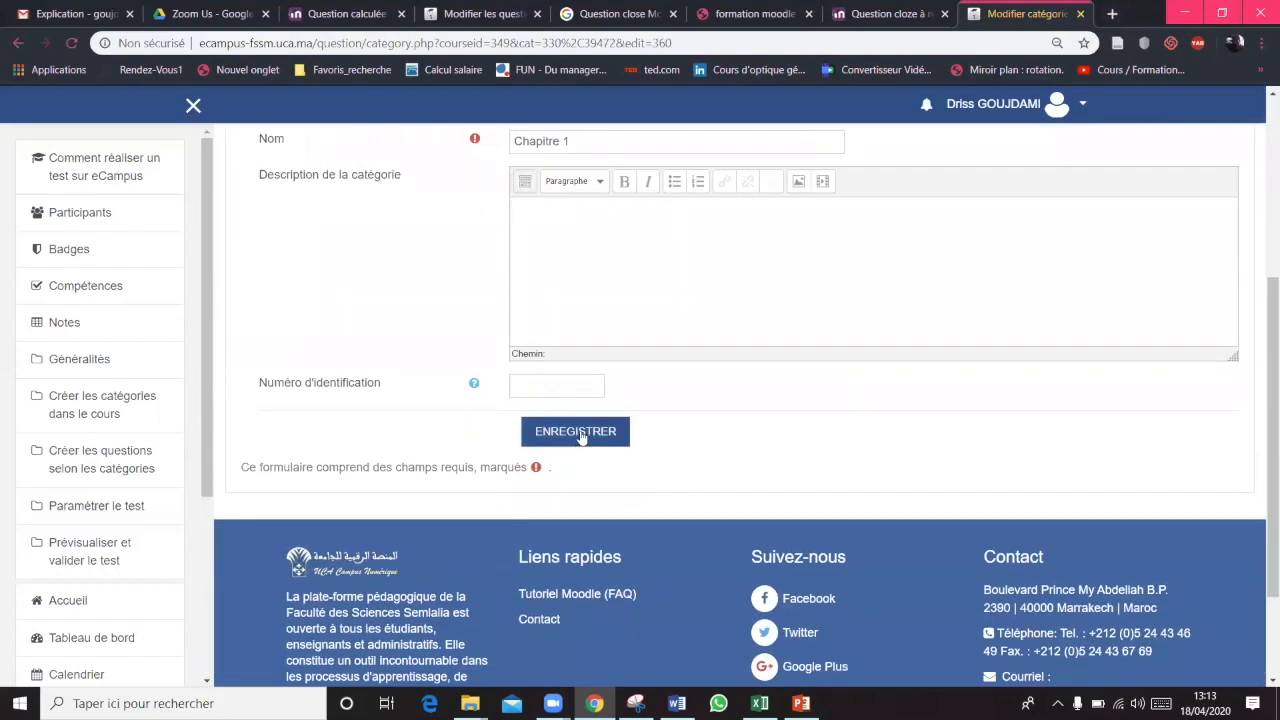
pyautogui.click(575, 432)
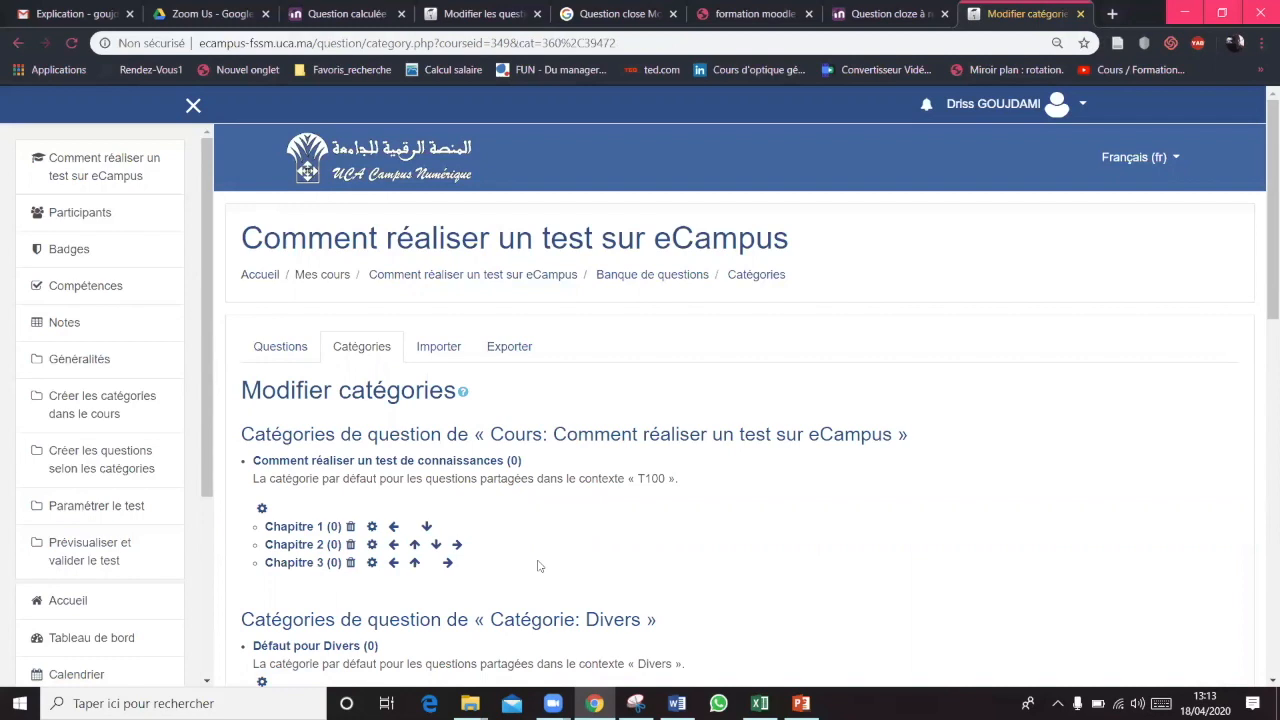
# View the question bank of "Chapitre 1" and its list of selectable categories, and return to the category management page
pyautogui.click(291, 528)
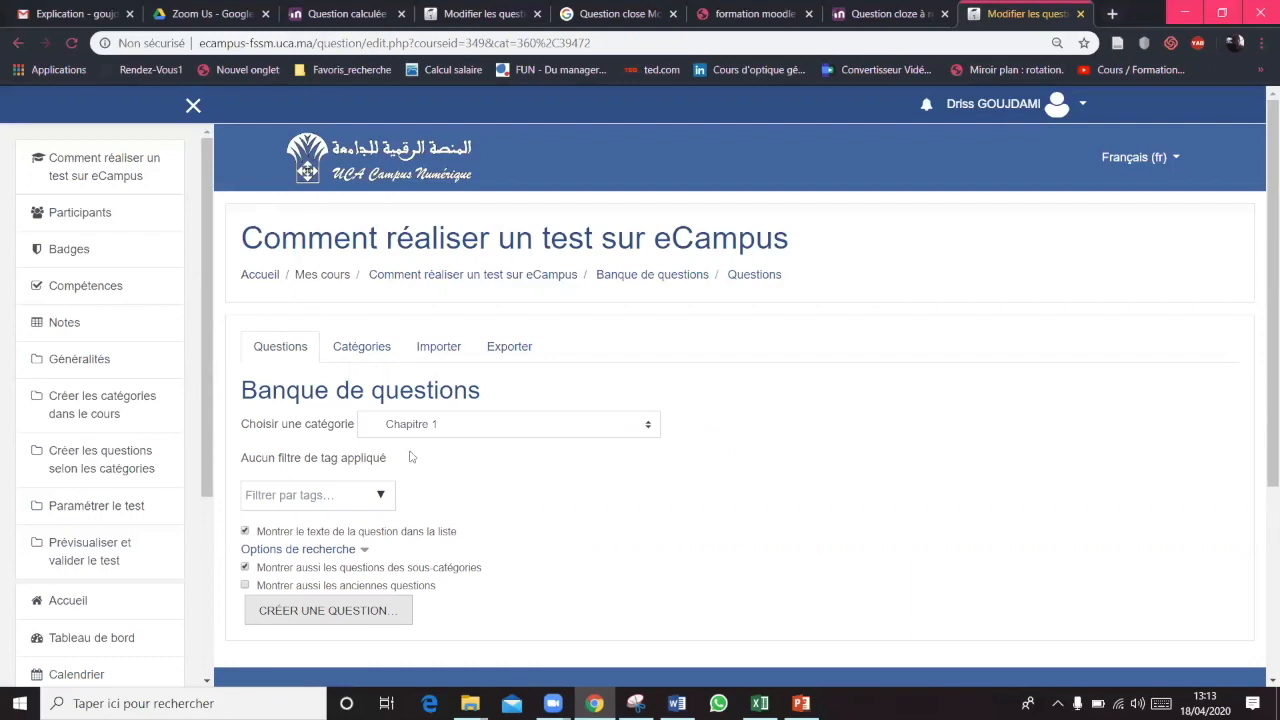
pyautogui.click(645, 430)
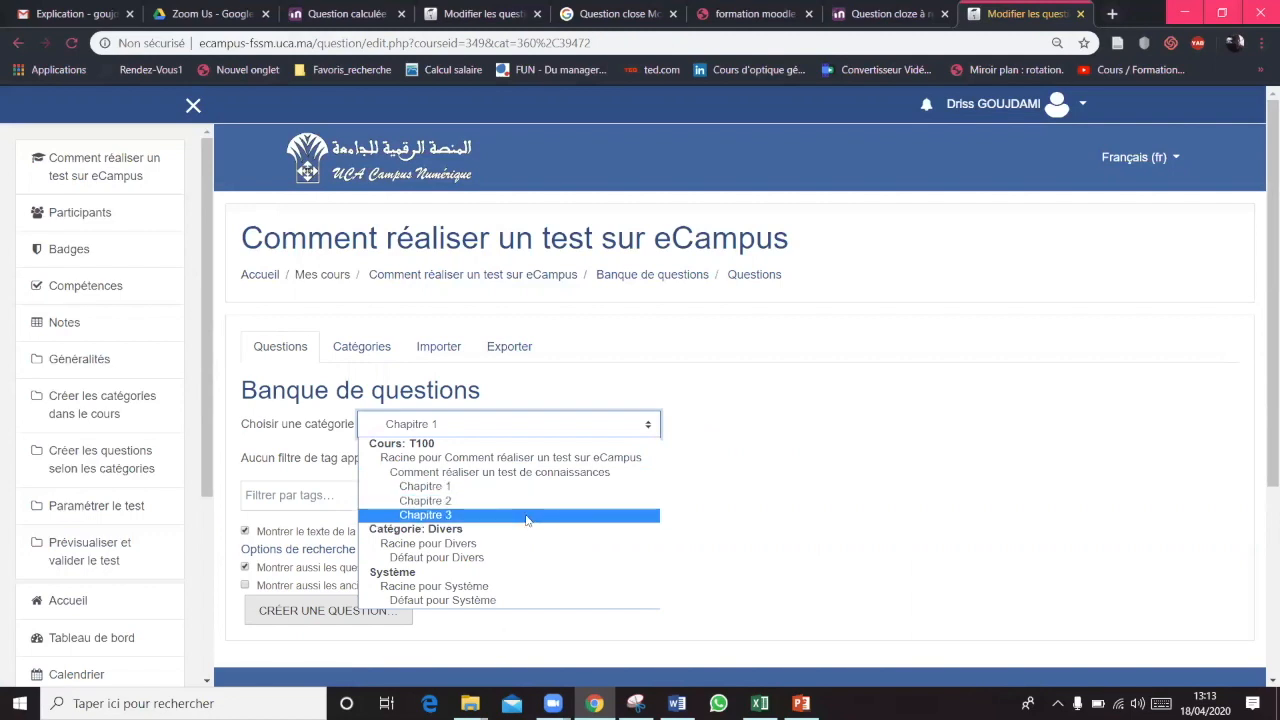
pyautogui.click(360, 347)
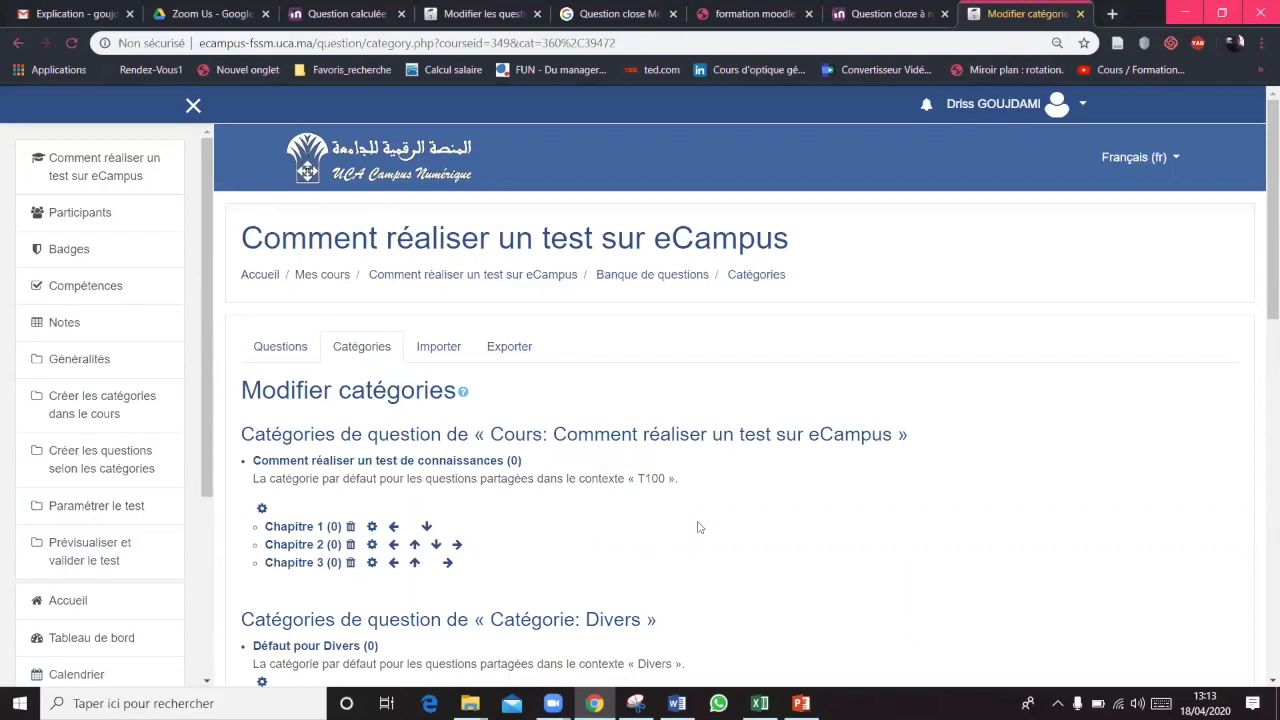
# Add a subcategory named "Niveau facile" under "Chapitre 1"
pyautogui.scroll(-3, 699, 527)
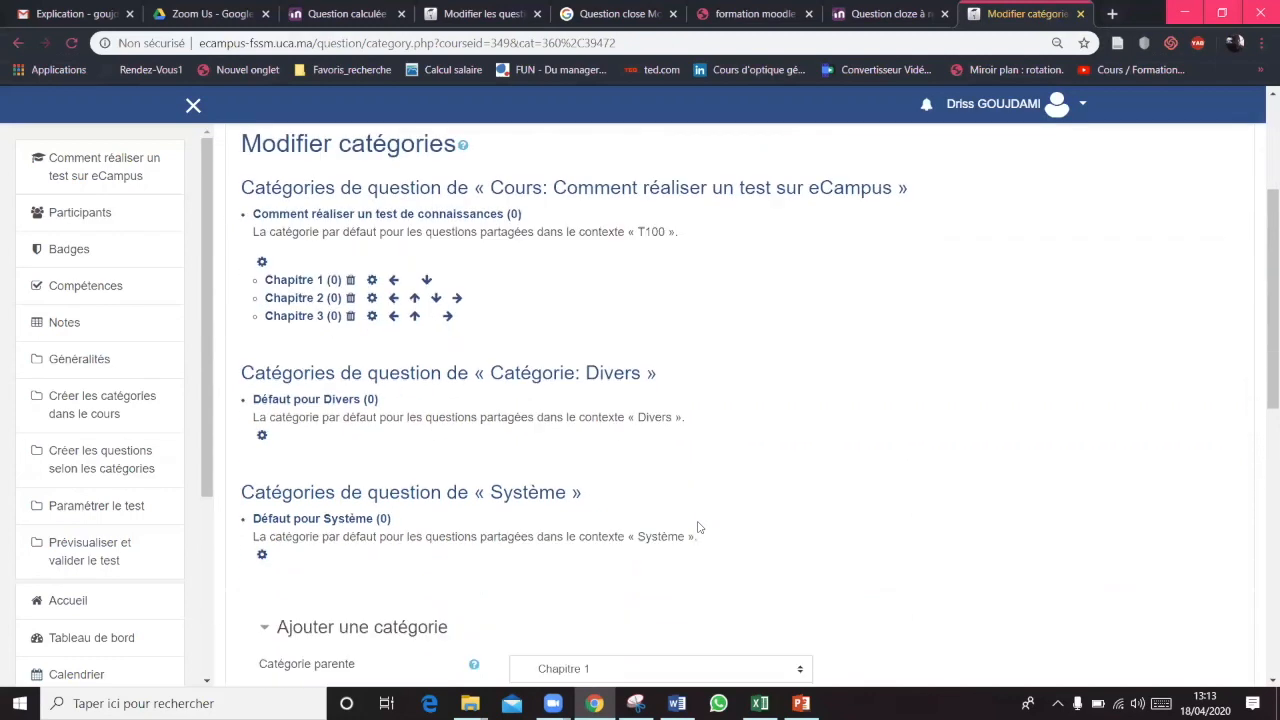
pyautogui.scroll(-1, 699, 527)
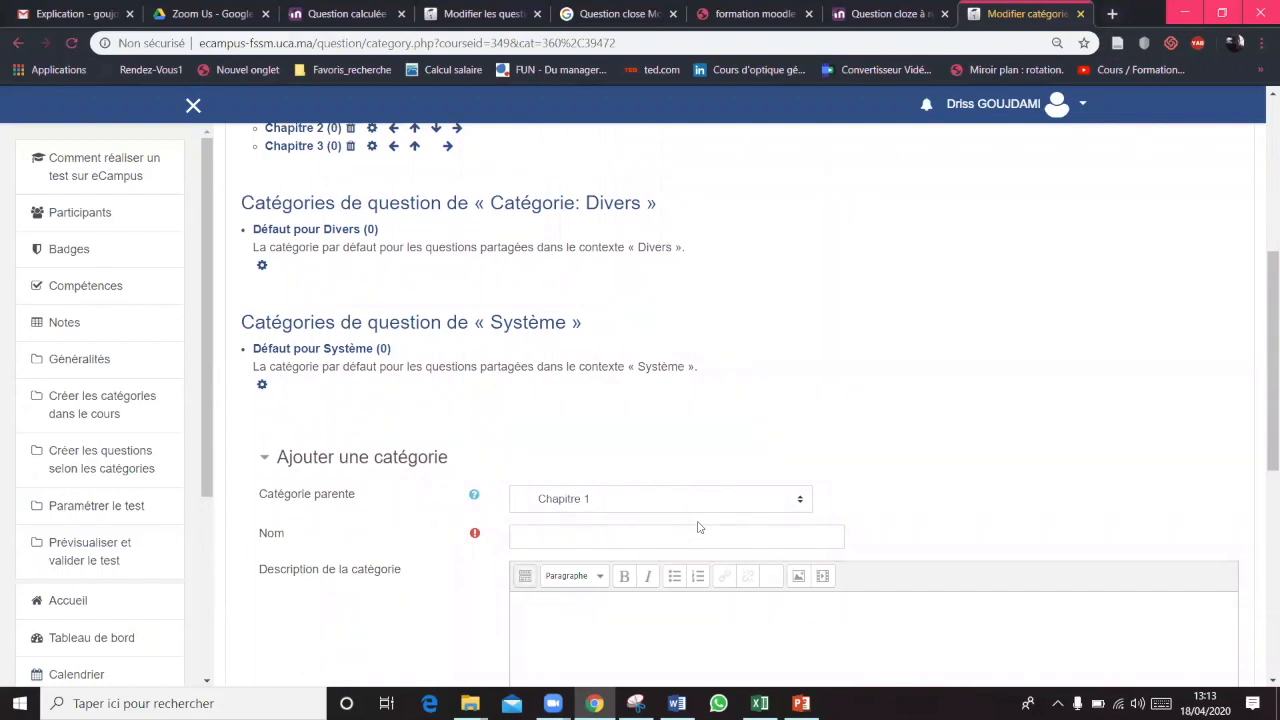
pyautogui.click(540, 536)
pyautogui.write('Niveau fac')
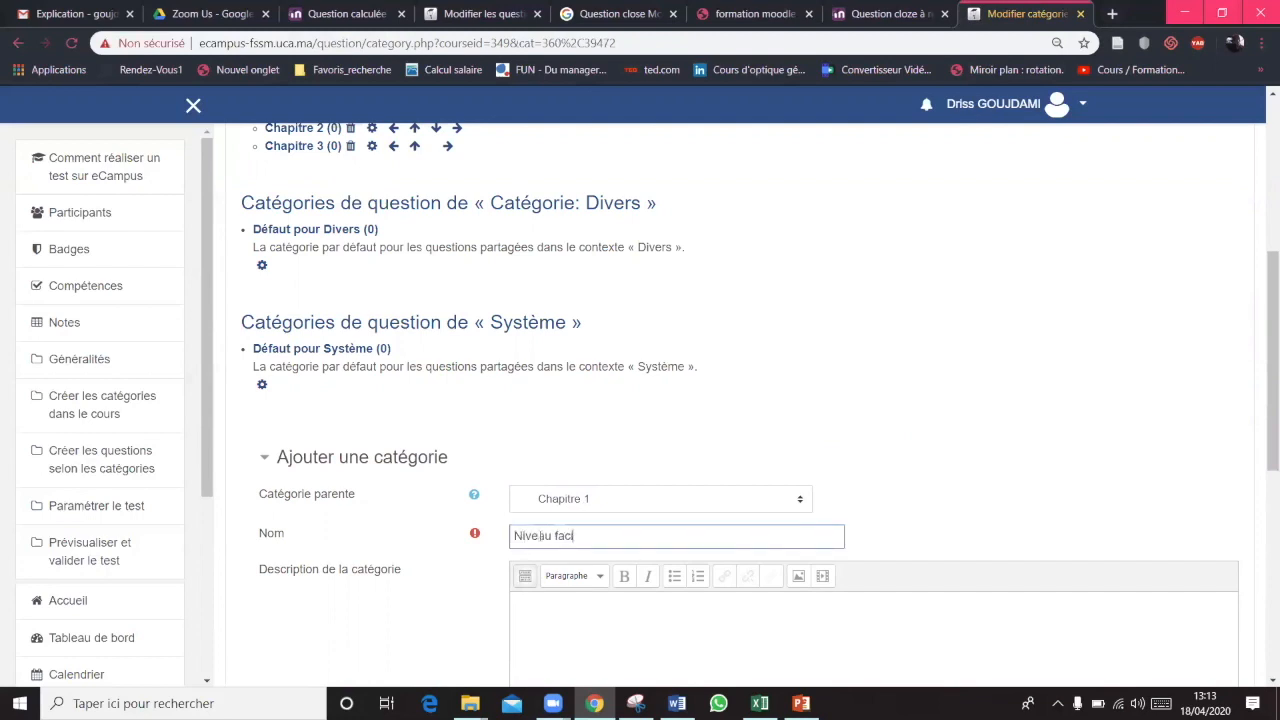
pyautogui.write('ile')
pyautogui.scroll(-3, 564, 618)
pyautogui.click(590, 494)
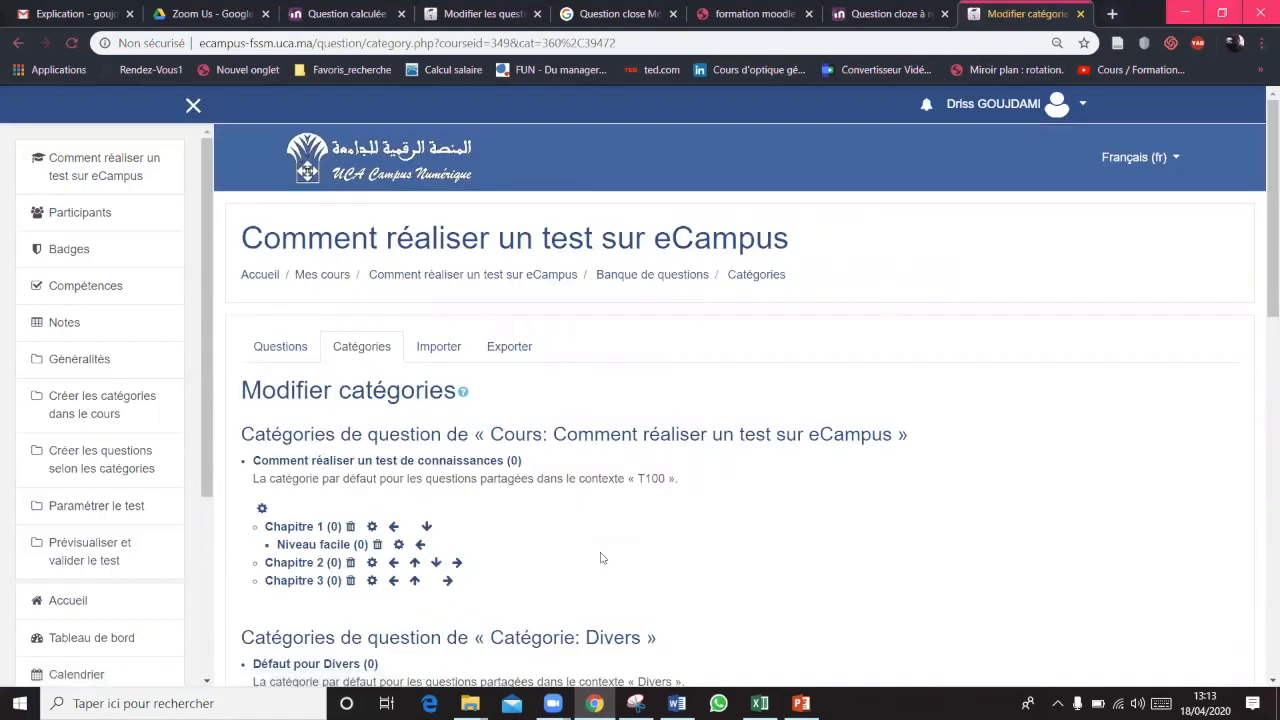
# Add a subcategory named "Niveau Moyen" under "Chapitre 1"
pyautogui.scroll(-5, 600, 558)
pyautogui.click(557, 476)
pyautogui.write('niveau Moyen')
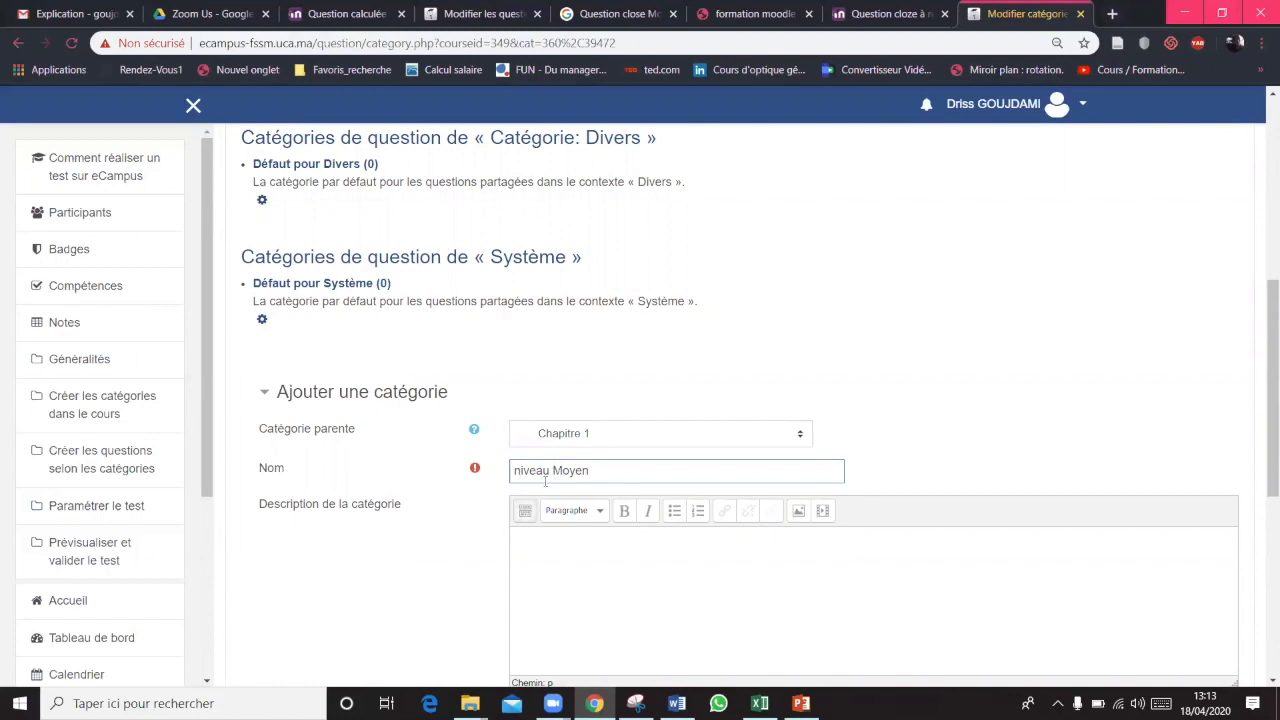
pyautogui.doubleClick(538, 470)
pyautogui.write('Niveau')
pyautogui.scroll(-3, 466, 586)
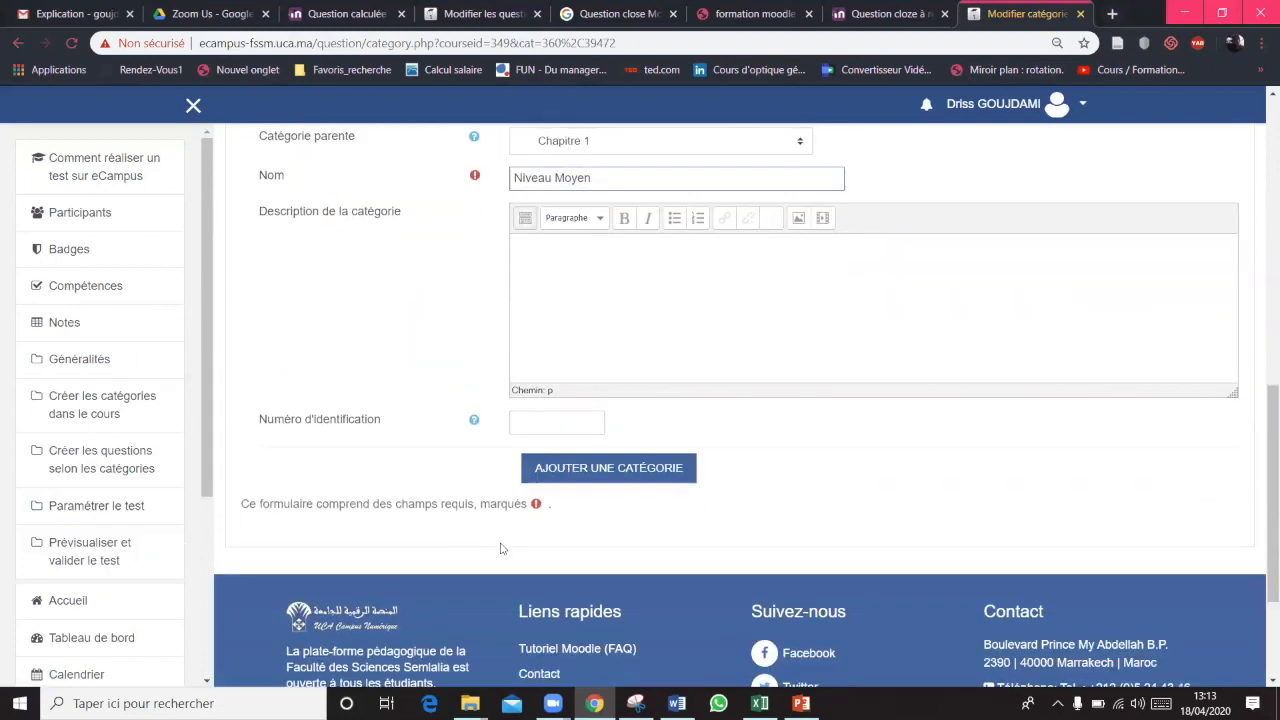
pyautogui.click(614, 428)
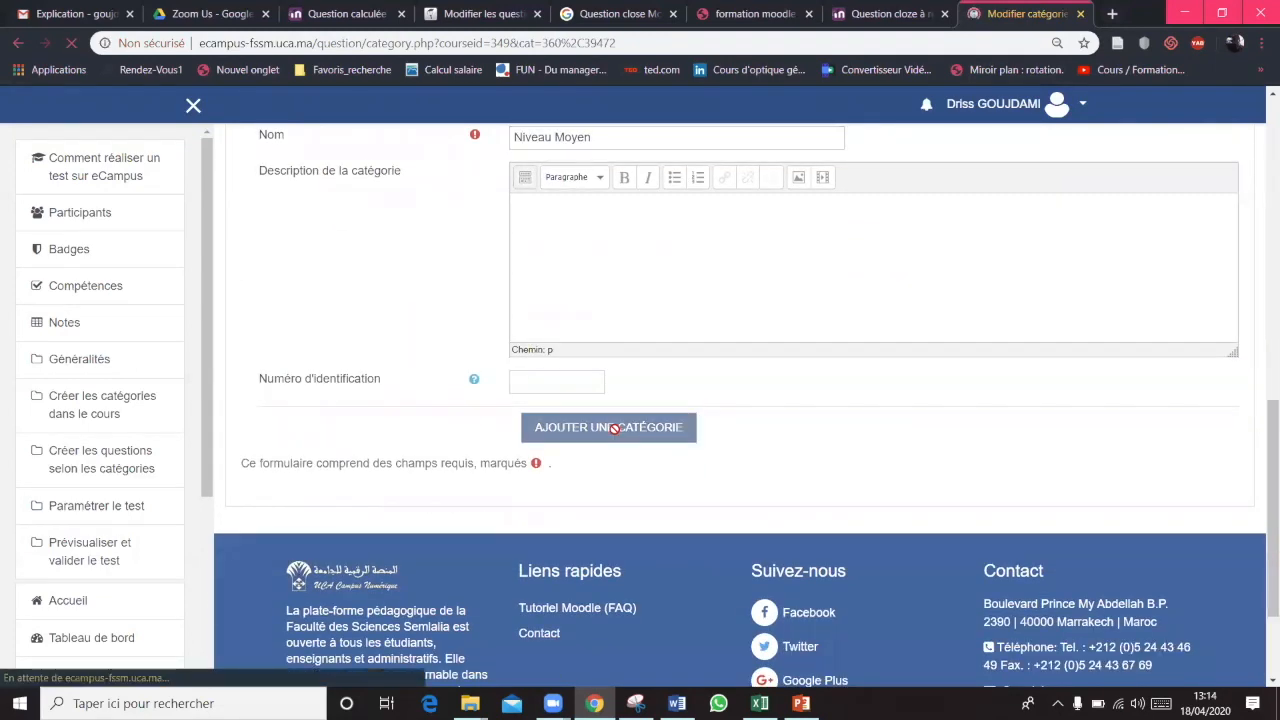
# Add a subcategory named "Niveau Difficile" under "Chapitre 1" and move it below "Niveau facile" and "Niveau Moyen"
pyautogui.scroll(-3, 586, 561)
pyautogui.scroll(-2, 586, 561)
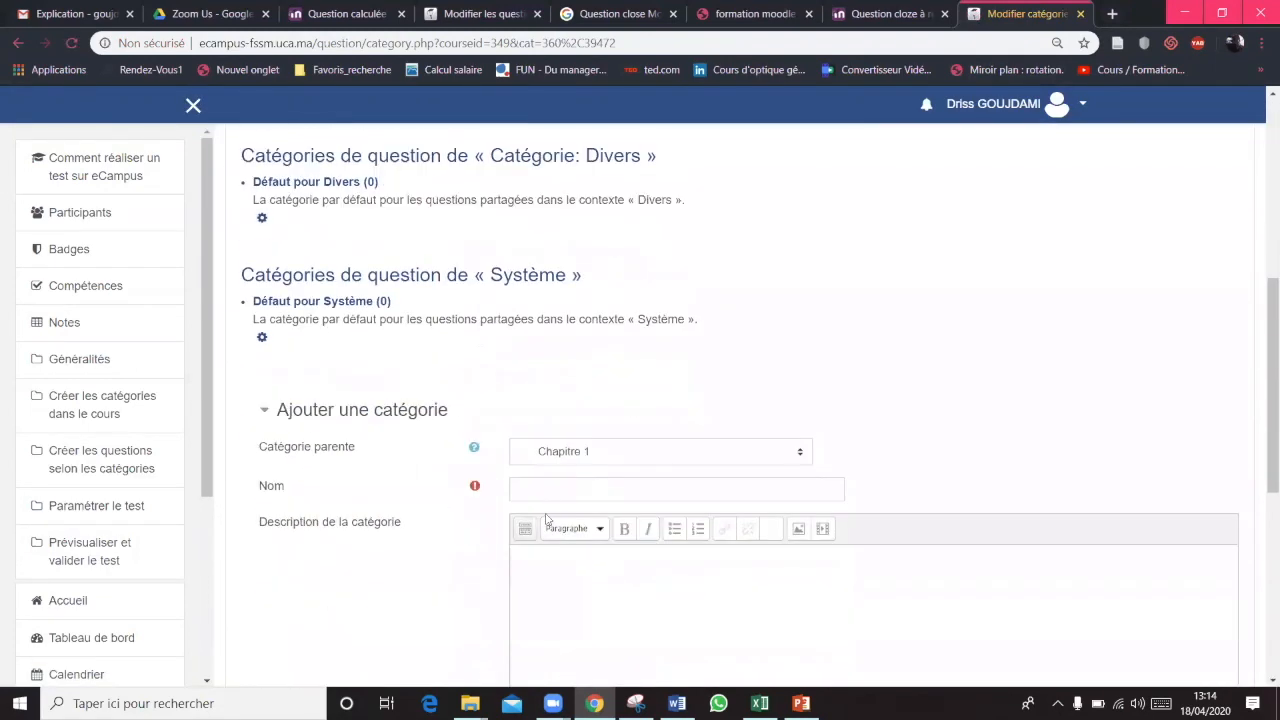
pyautogui.click(549, 484)
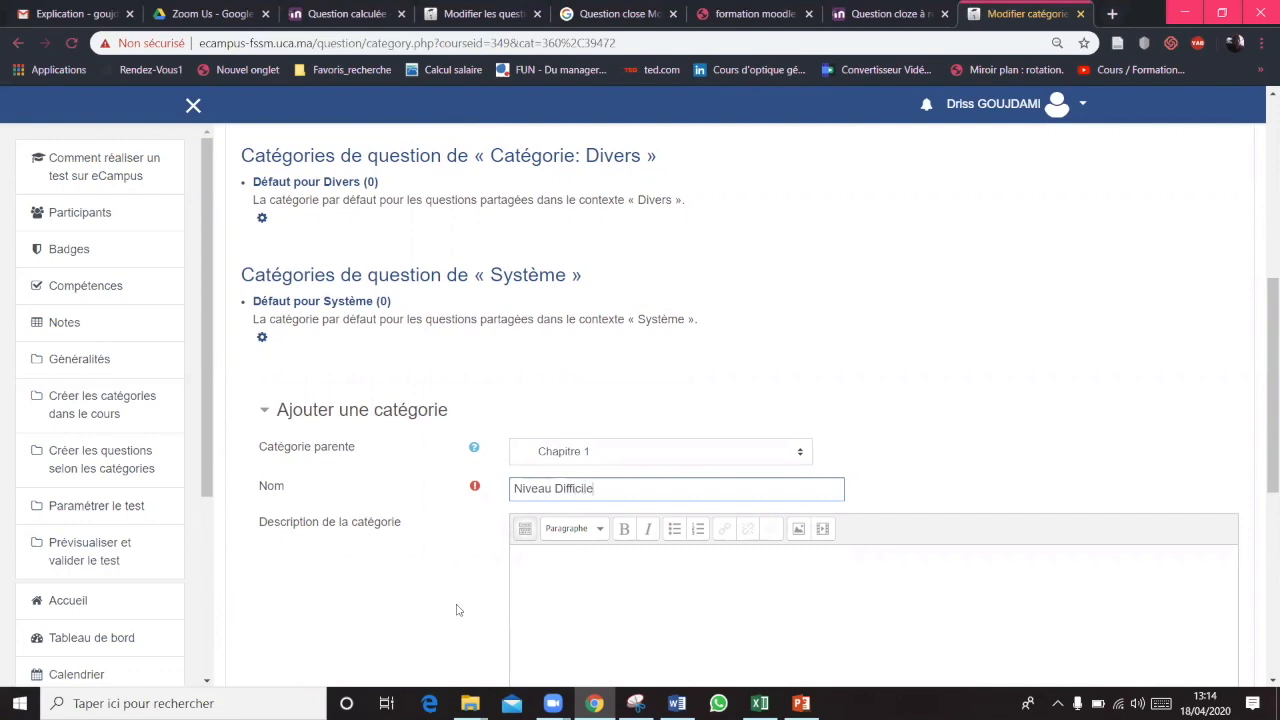
pyautogui.write('Niveau Difficile')
pyautogui.scroll(-2, 456, 610)
pyautogui.click(627, 605)
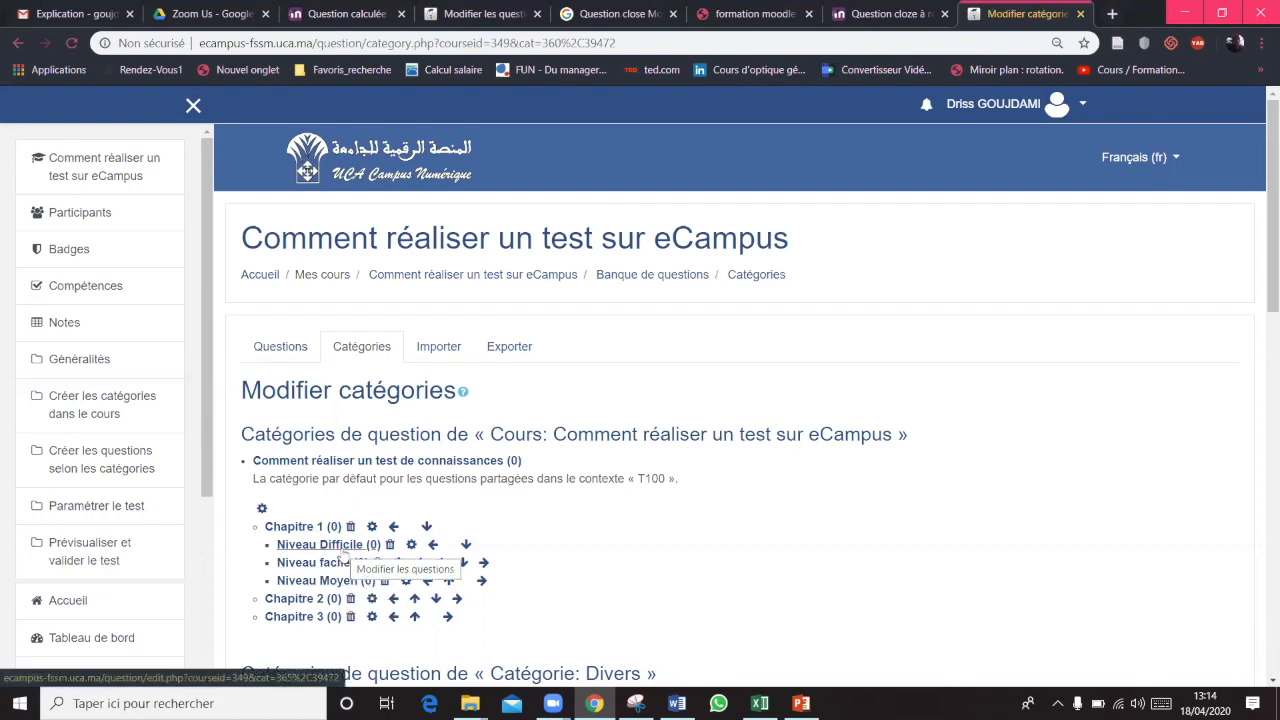
pyautogui.click(465, 546)
pyautogui.click(474, 563)
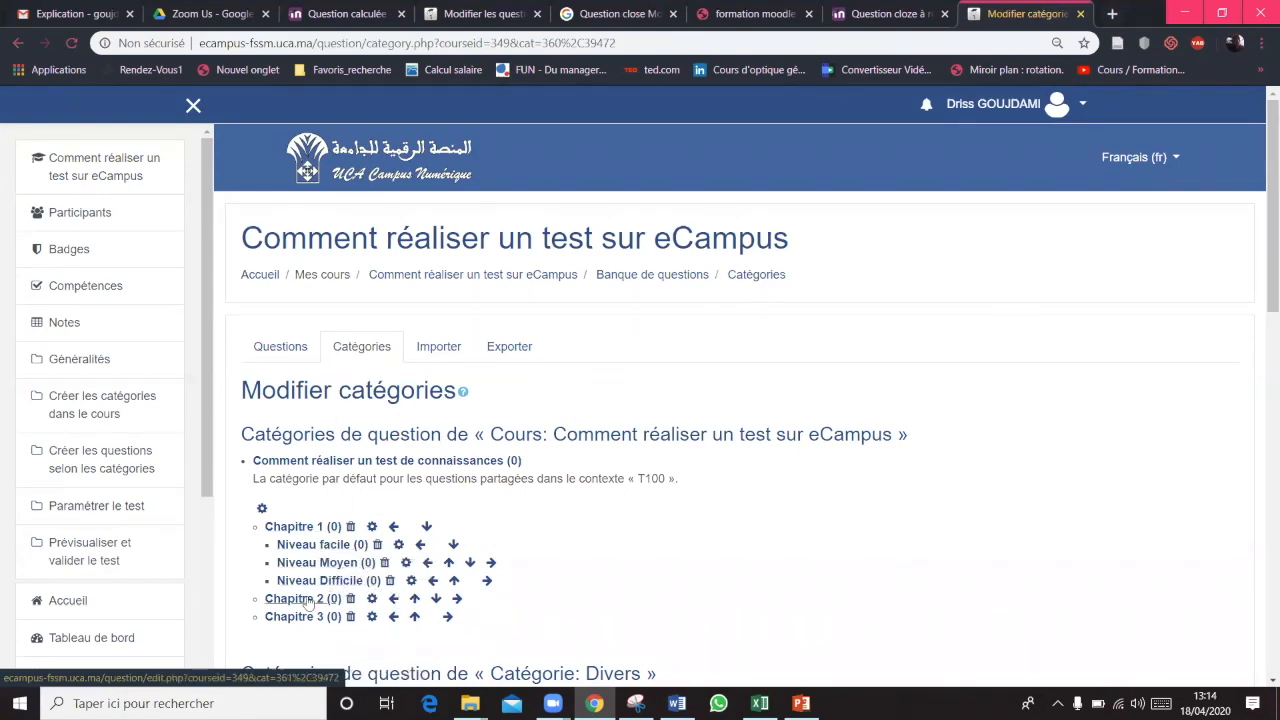
# Add a subcategory named "2-Niveau facile" with "Chapitre 2" as its parent category
pyautogui.scroll(-3, 627, 578)
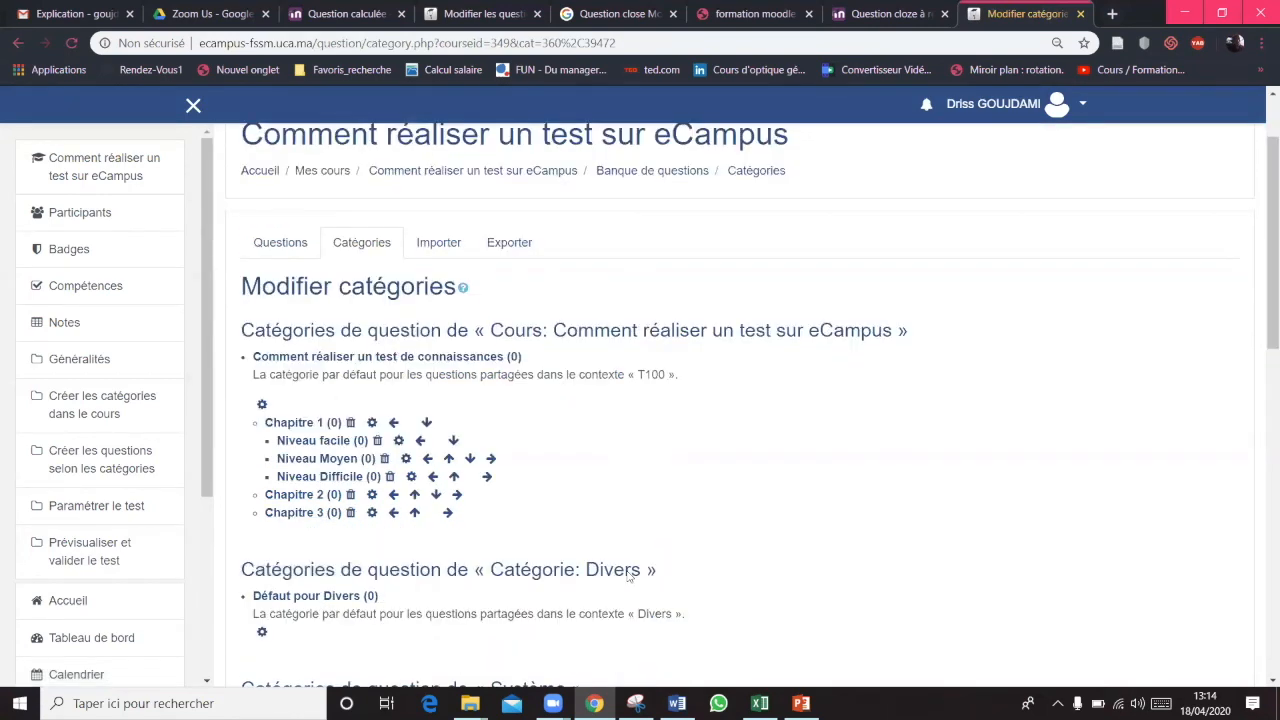
pyautogui.scroll(-2, 610, 570)
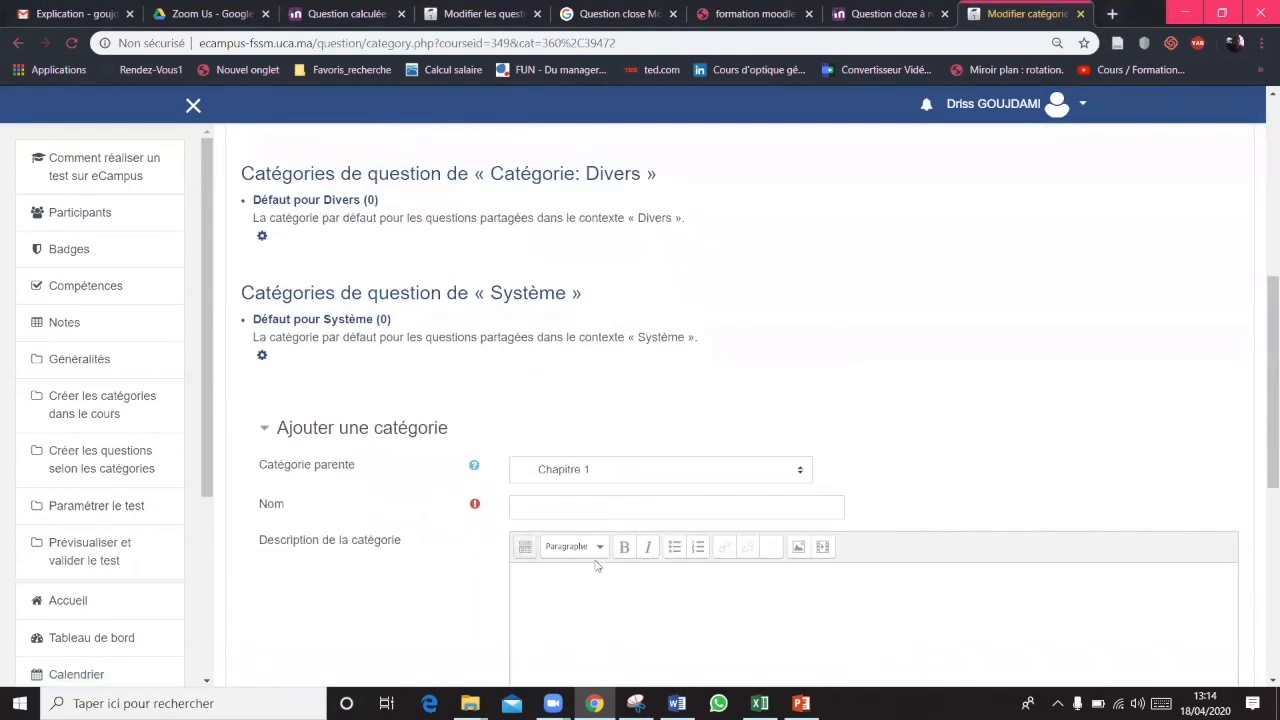
pyautogui.click(805, 479)
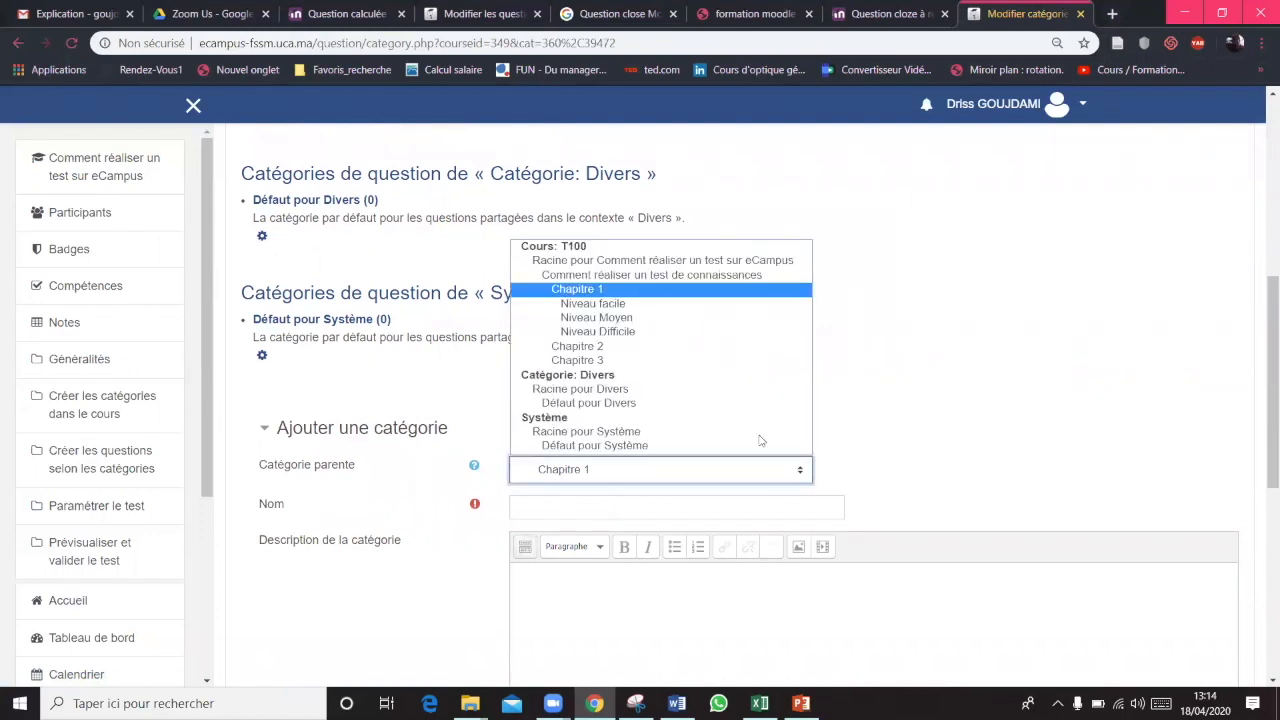
pyautogui.click(704, 346)
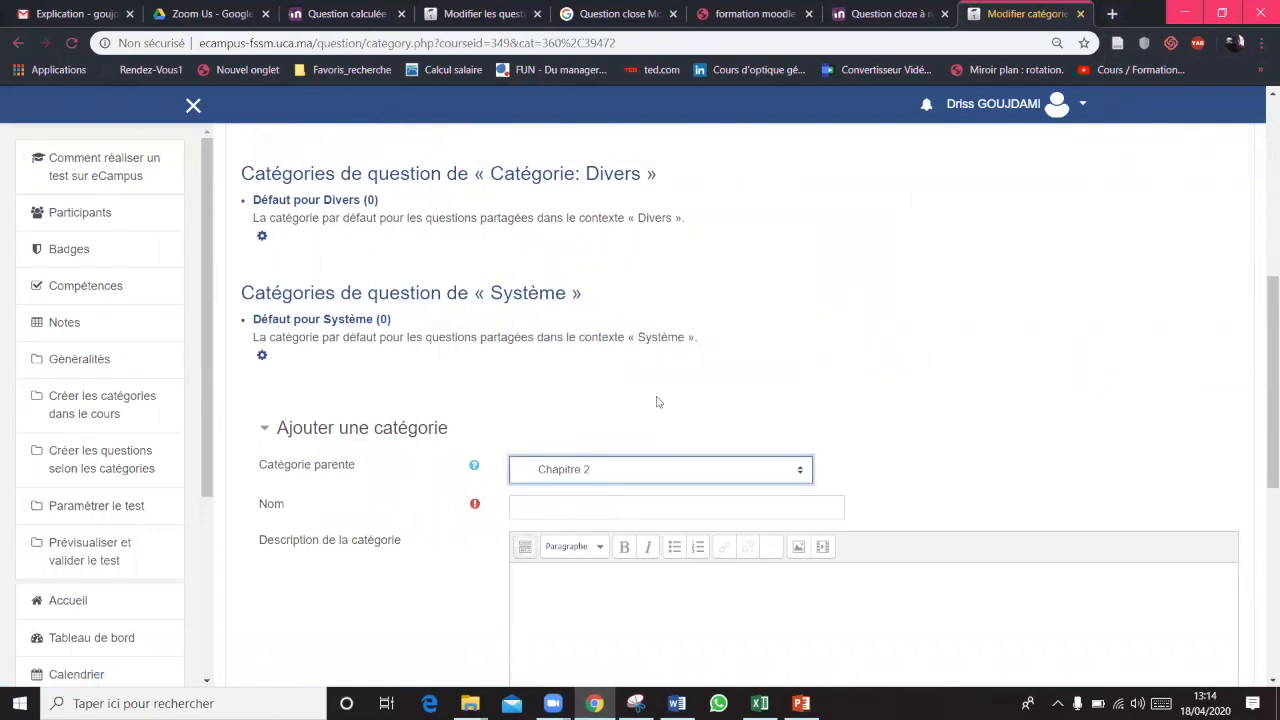
pyautogui.click(558, 507)
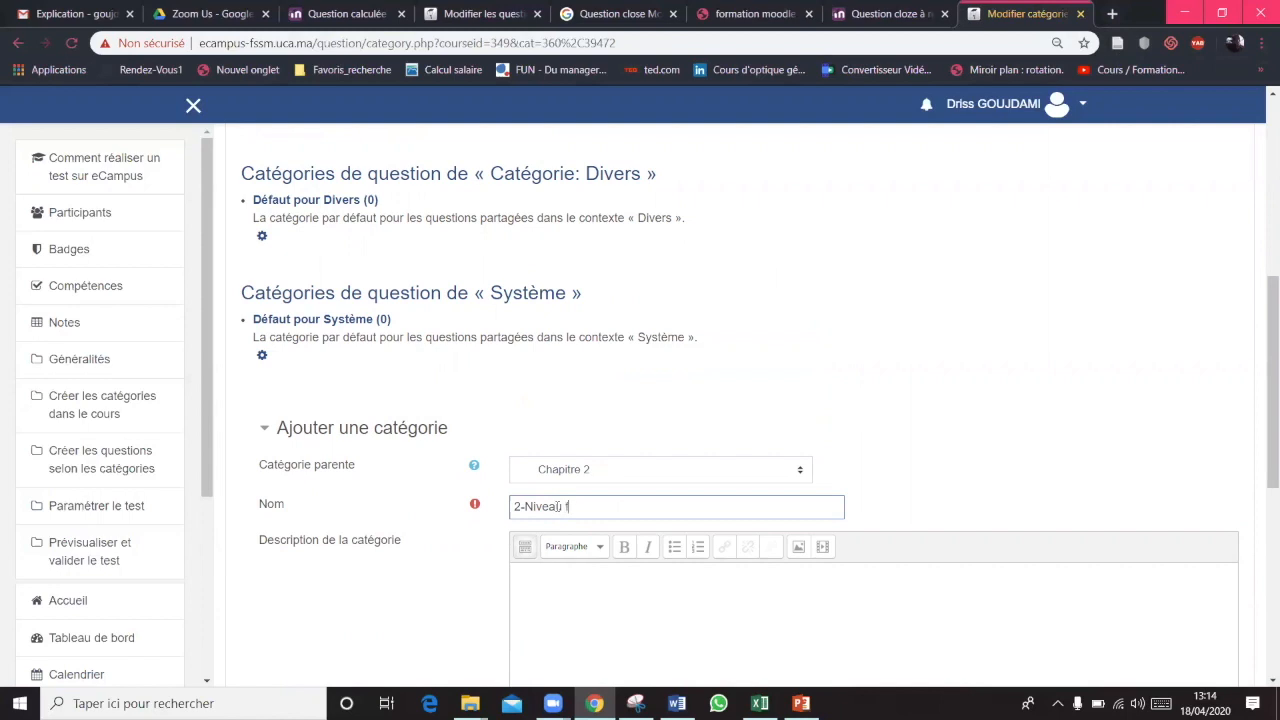
pyautogui.press('Return')
# Add a subcategory named "2-Niveau Moyen" under "Chapitre 2"
pyautogui.scroll(-7, 578, 500)
pyautogui.click(561, 442)
pyautogui.write('2-Niveau')
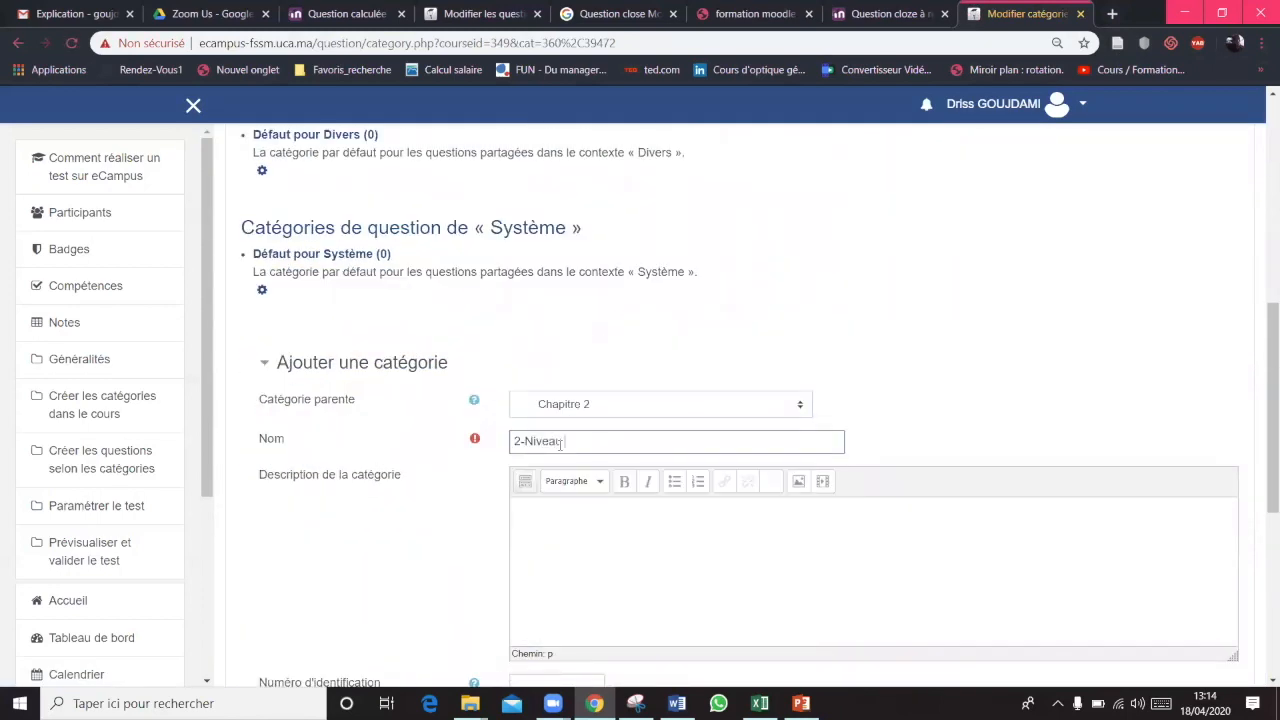
pyautogui.write(' Moyen')
pyautogui.press('Return')
# Add a subcategory named "2-Niveau Difficile" with "Chapitre 2" as its parent category
pyautogui.scroll(-7, 578, 500)
pyautogui.click(660, 503)
pyautogui.click(609, 391)
pyautogui.click(550, 541)
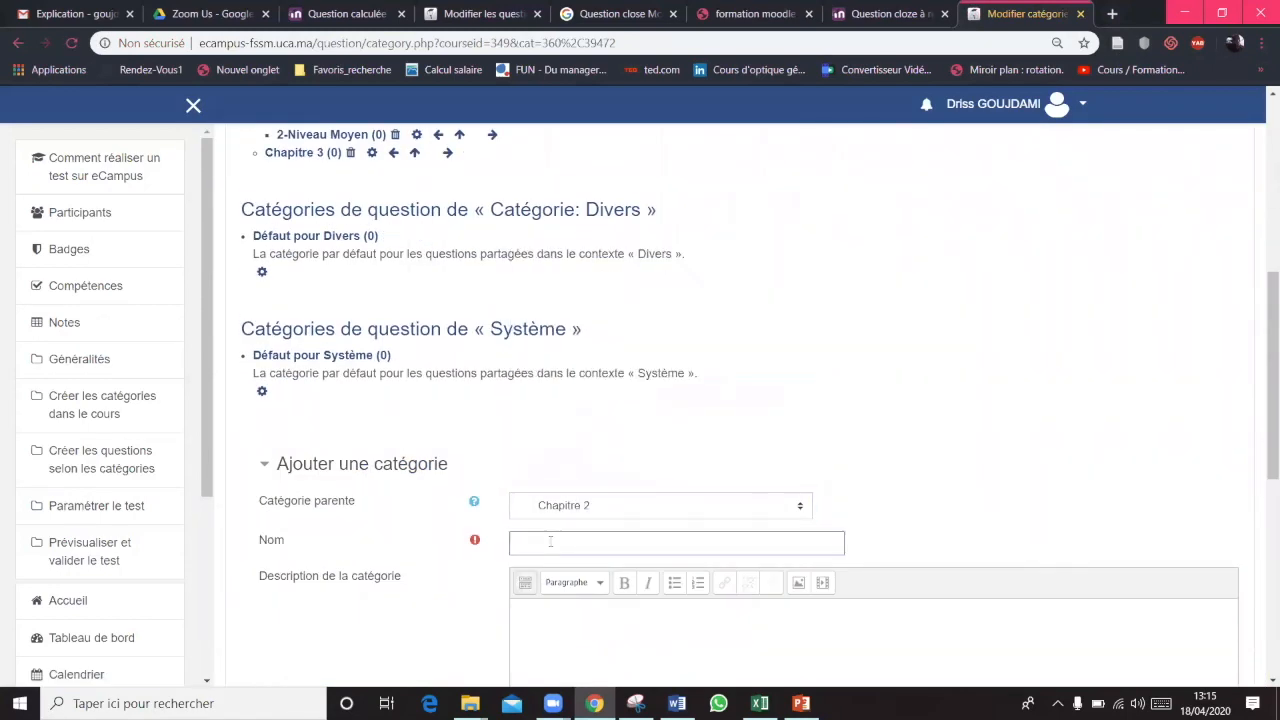
pyautogui.write('2-Niveau Dificile')
pyautogui.click(577, 542)
pyautogui.write('f')
pyautogui.scroll(-5, 577, 530)
pyautogui.click(580, 504)
# Add a subcategory named "3- Niveau Facile" with "Chapitre 3" as its parent category
pyautogui.scroll(-7, 311, 351)
pyautogui.click(604, 523)
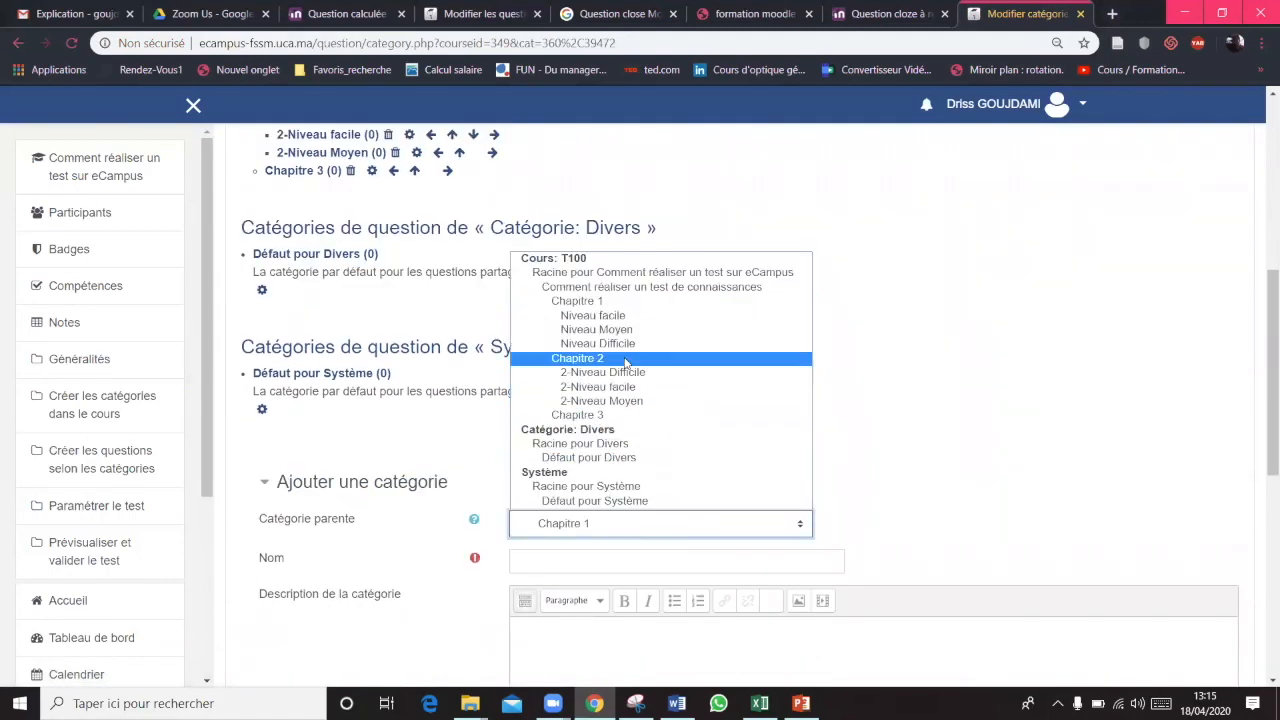
pyautogui.click(630, 418)
pyautogui.click(558, 561)
pyautogui.write('3- Niveau Facil')
pyautogui.press('Return')
# Add a subcategory named "3-Niveau Moyen" under "Chapitre 3"
pyautogui.scroll(-10, 640, 400)
pyautogui.click(536, 413)
pyautogui.write('3-Niveau Moyen')
pyautogui.press('Return')
# Add a subcategory named "3-Niveau Difficile" with "Chapitre 3" as its parent category
pyautogui.scroll(-10, 640, 400)
pyautogui.click(660, 392)
pyautogui.click(560, 258)
pyautogui.click(565, 430)
pyautogui.write('3-Niveau Difficile')
pyautogui.press('Return')
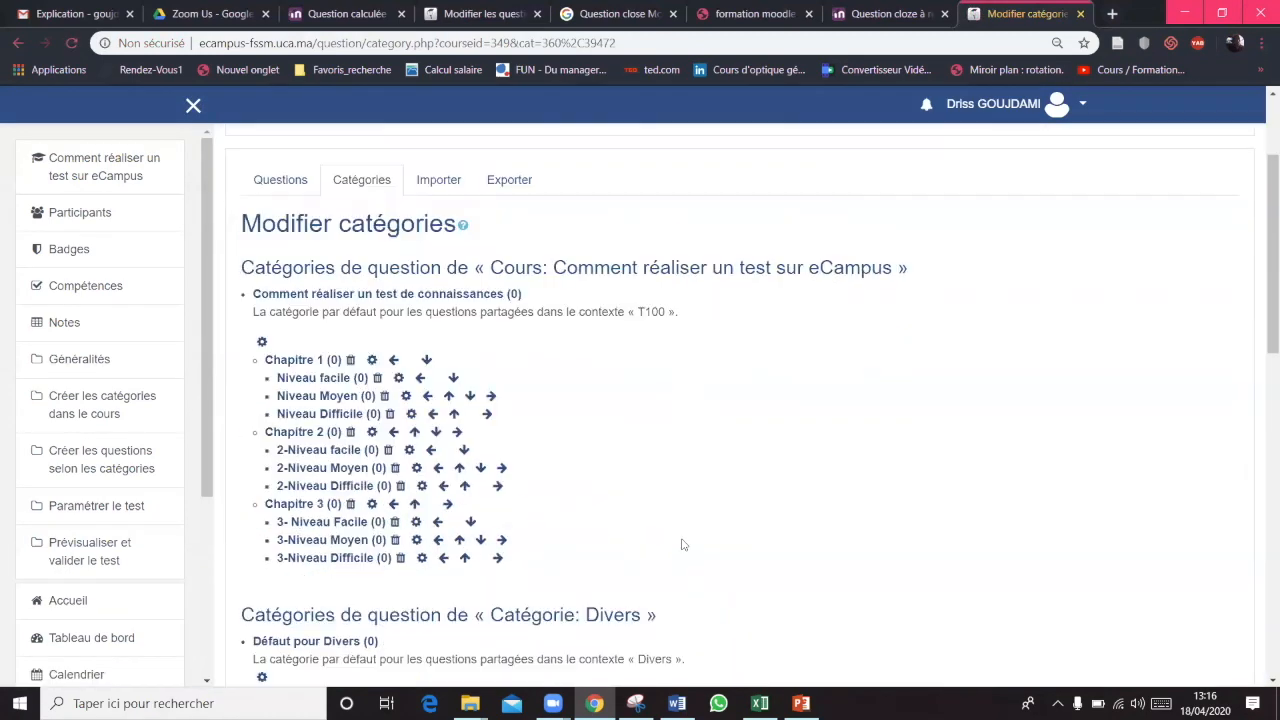
# Rename the "Niveau facile" subcategory of "Chapitre 1" as "1-Niveau facile" and save it
pyautogui.click(398, 294)
pyautogui.write('1-')
pyautogui.scroll(-4, 540, 450)
pyautogui.click(555, 425)
# Rename the "Niveau Moyen" subcategory of "Chapitre 1" as "1-Niveau Moyen" and save it
pyautogui.click(406, 396)
pyautogui.click(514, 474)
pyautogui.write('1-')
pyautogui.scroll(-3, 560, 490)
pyautogui.click(583, 519)
# Rename the "Niveau Difficile" subcategory of "Chapitre 1" as "1-Niveau Difficile" and save it
pyautogui.click(411, 413)
pyautogui.click(510, 475)
pyautogui.write('1-')
pyautogui.scroll(-3, 560, 450)
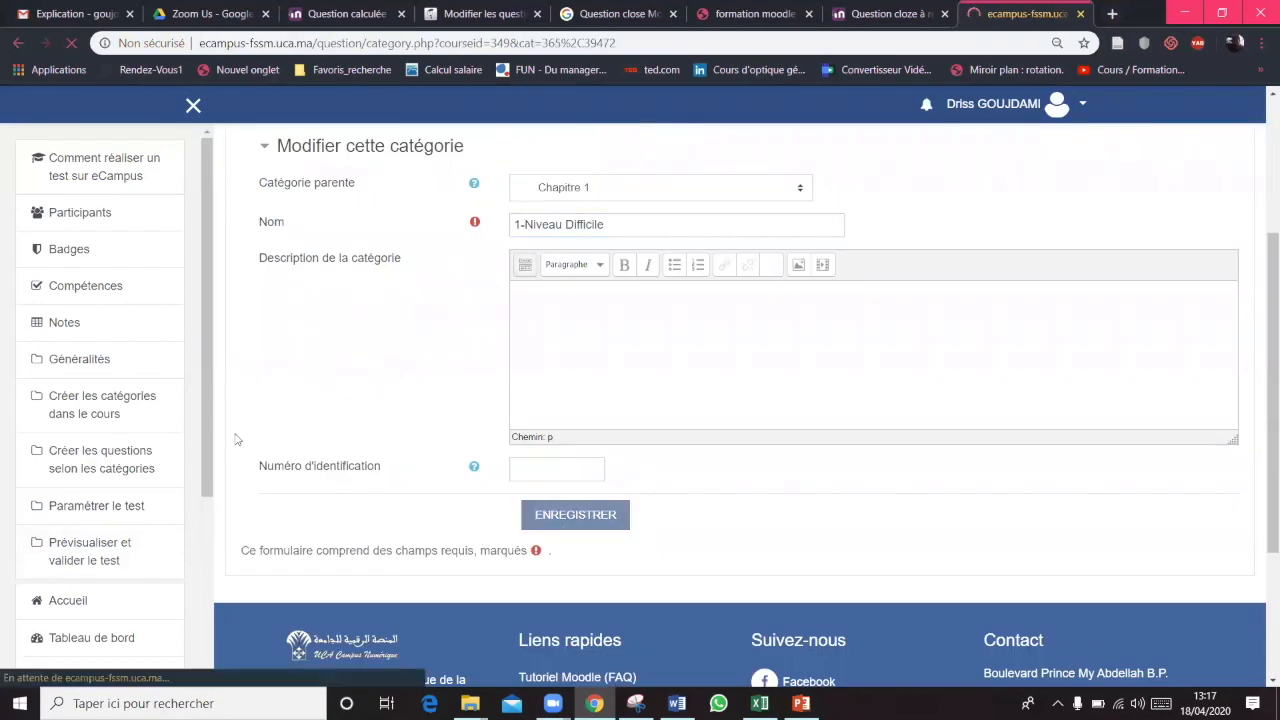
pyautogui.click(571, 514)
pyautogui.scroll(-3, 634, 557)
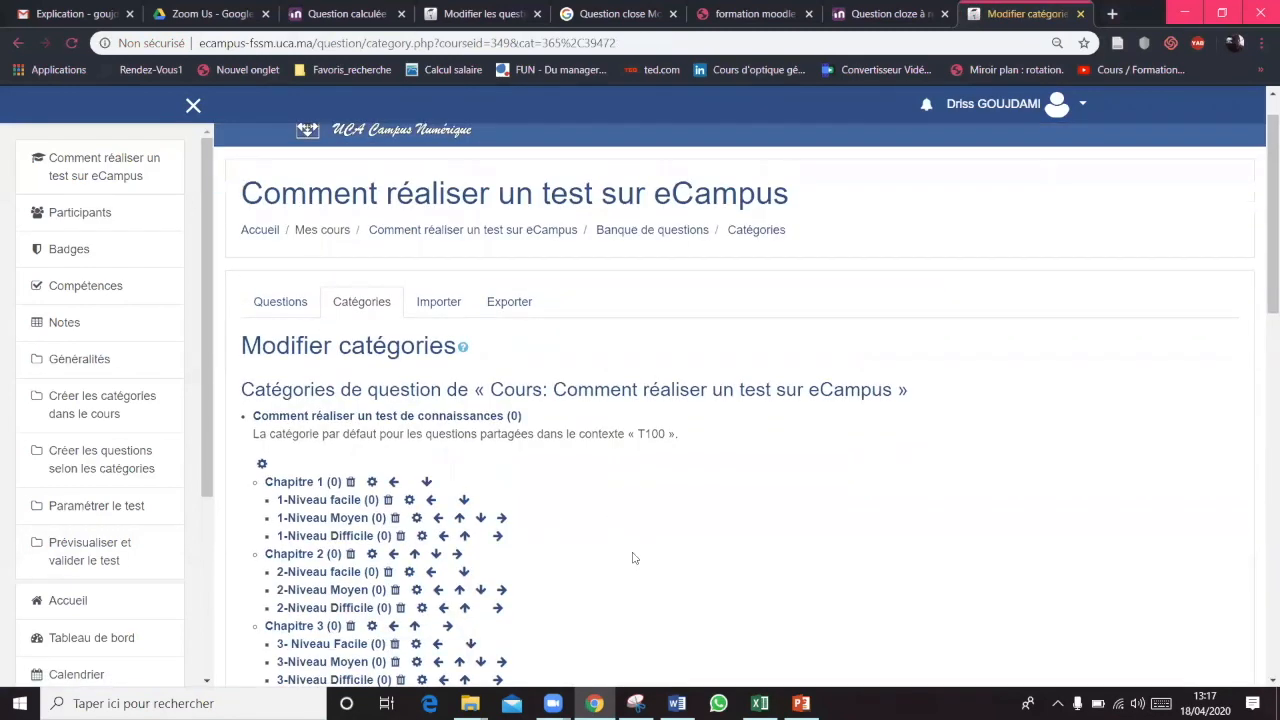